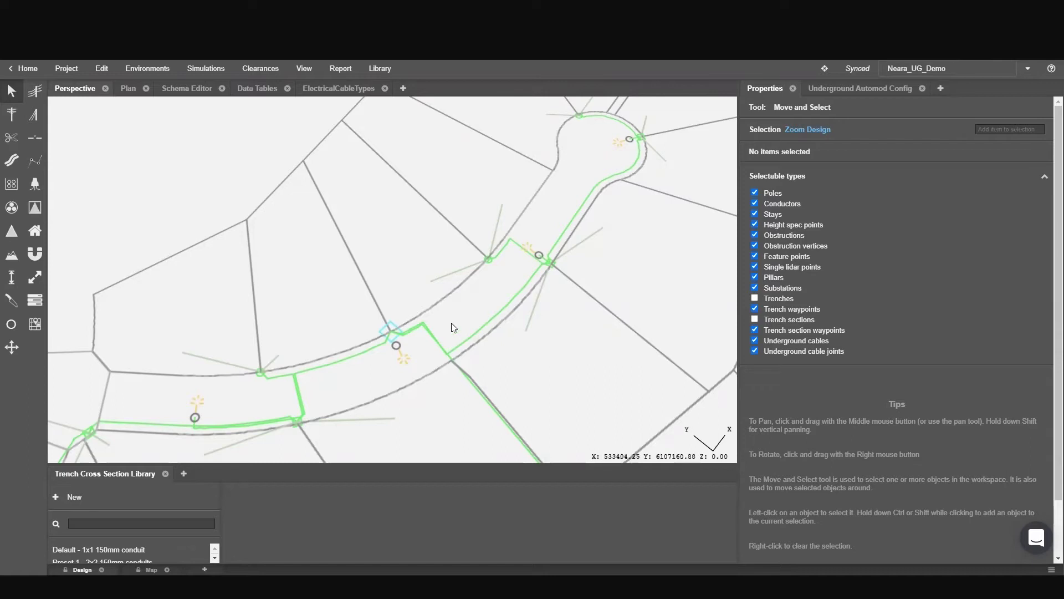
middle_drag(455, 304, 459, 289)
right_drag(459, 289, 459, 285)
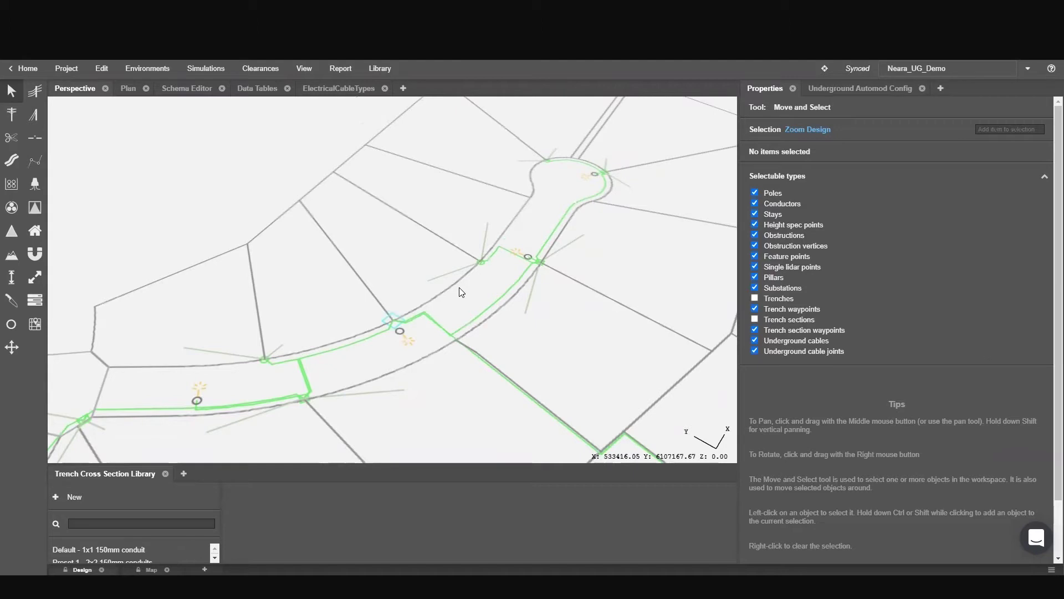
scroll(459, 287, down, 6)
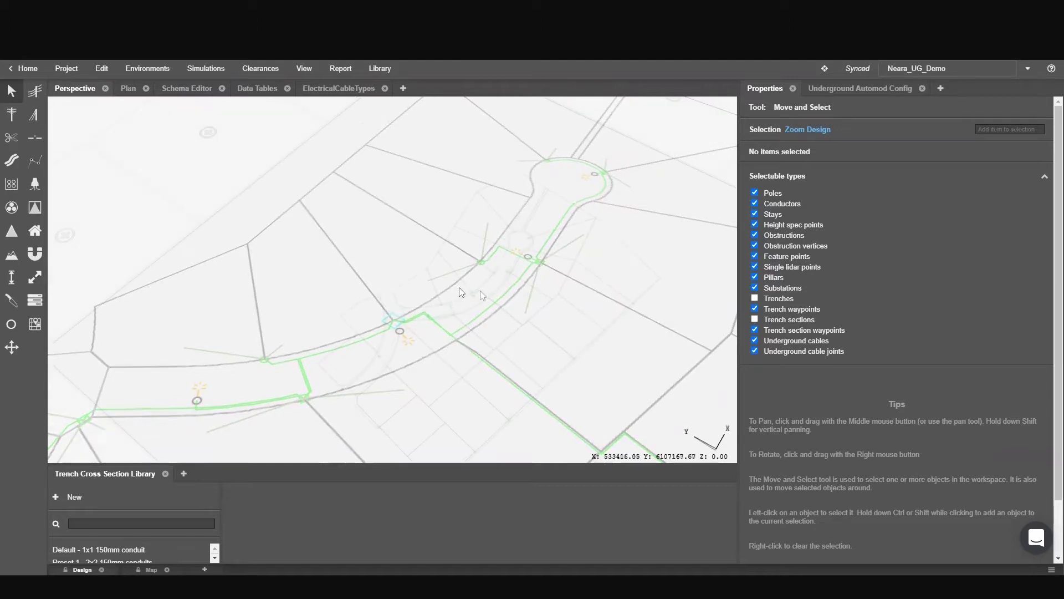
scroll(485, 289, up, 8)
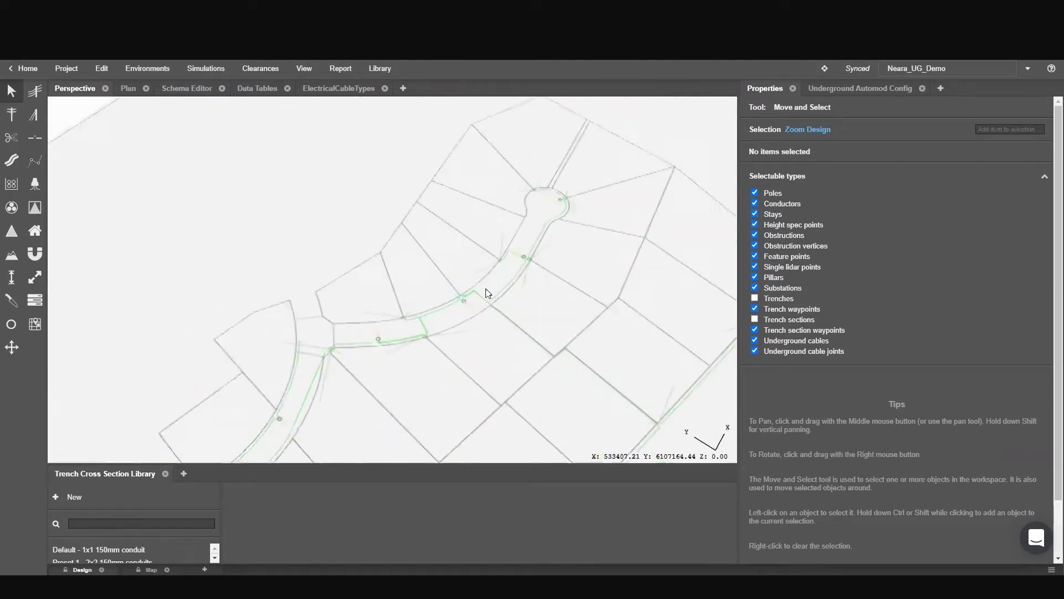
Draw a trench along the green route from the cyan square across the road to the far green junction, with segments about 2.7, 6, 9, 13 and 23 m.
middle_drag(488, 285, 405, 275)
scroll(453, 287, up, 2)
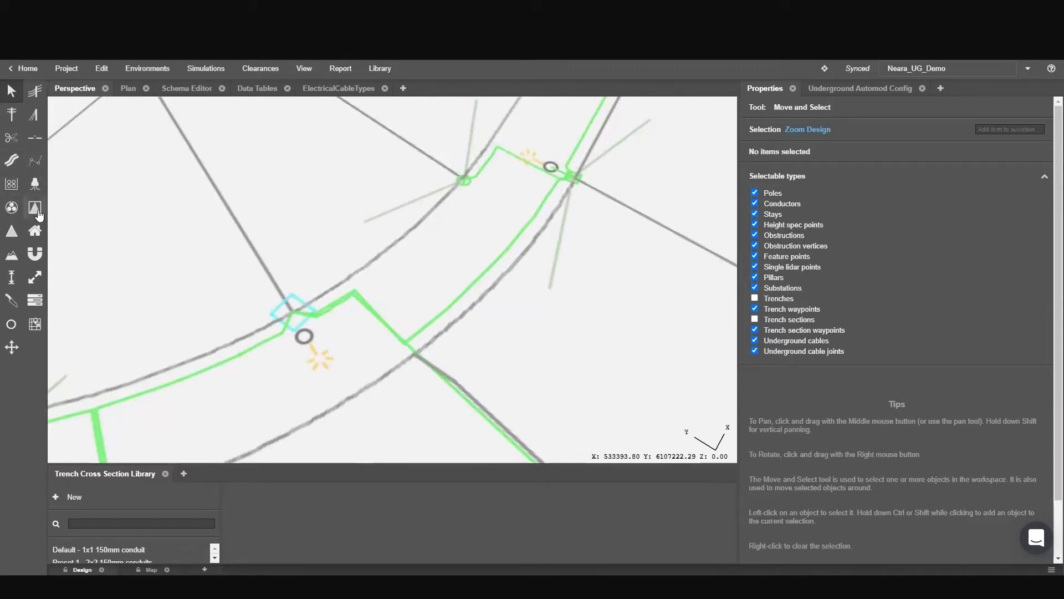
click(12, 160)
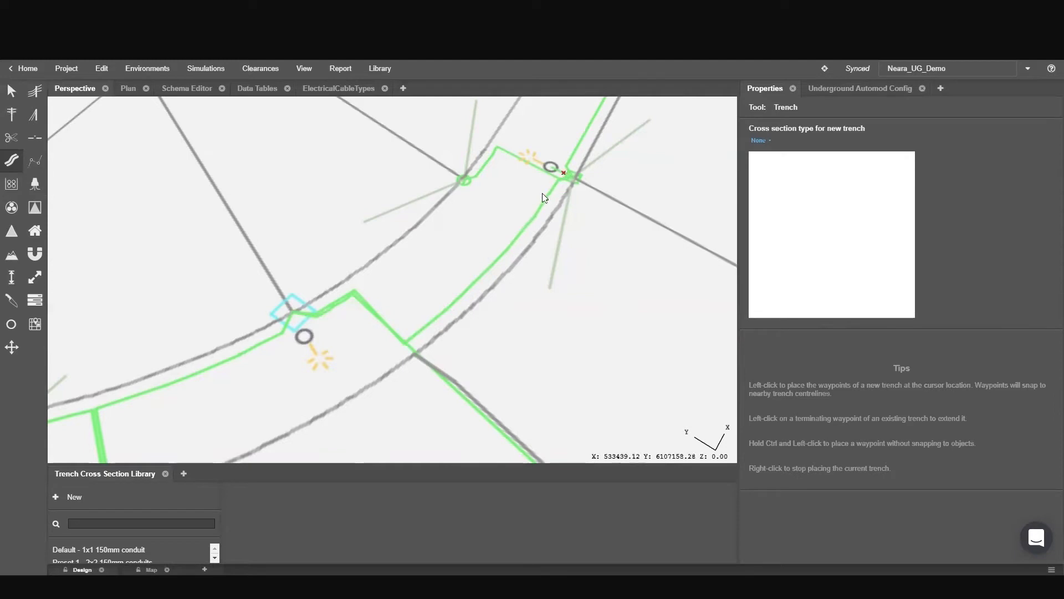
click(292, 313)
click(354, 291)
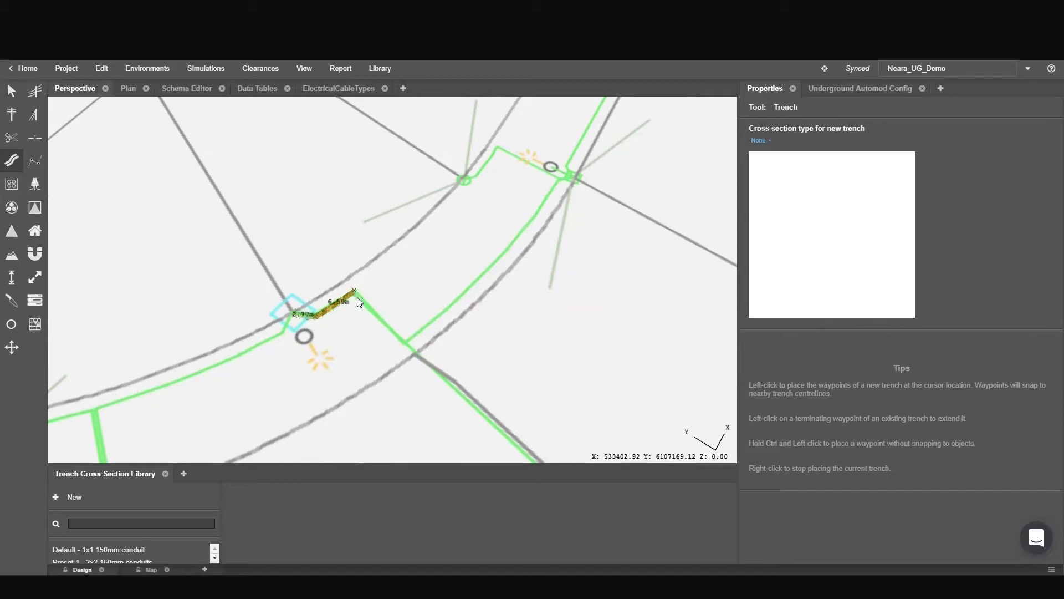
click(401, 341)
click(475, 281)
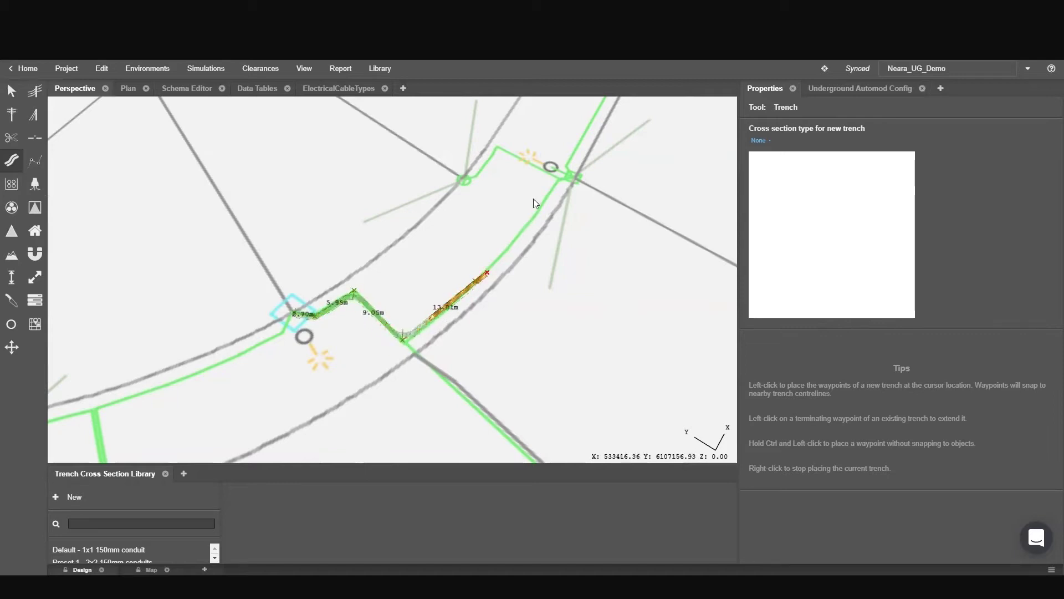
click(574, 176)
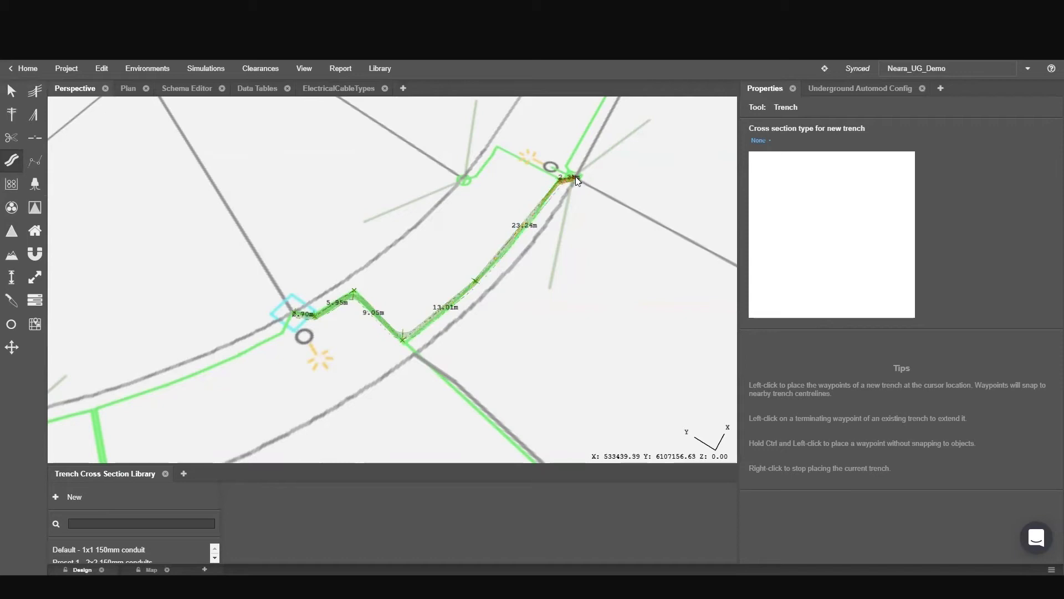
right_click(582, 176)
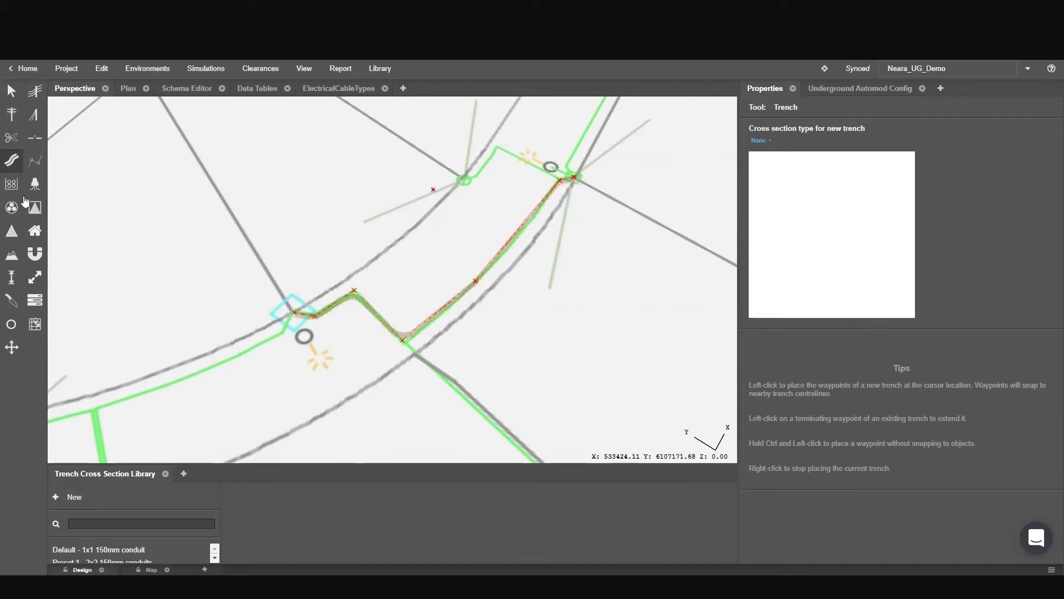
Add a waypoint near the middle of the trench's 13 m segment, about 6 m past the second sharp bend.
click(35, 161)
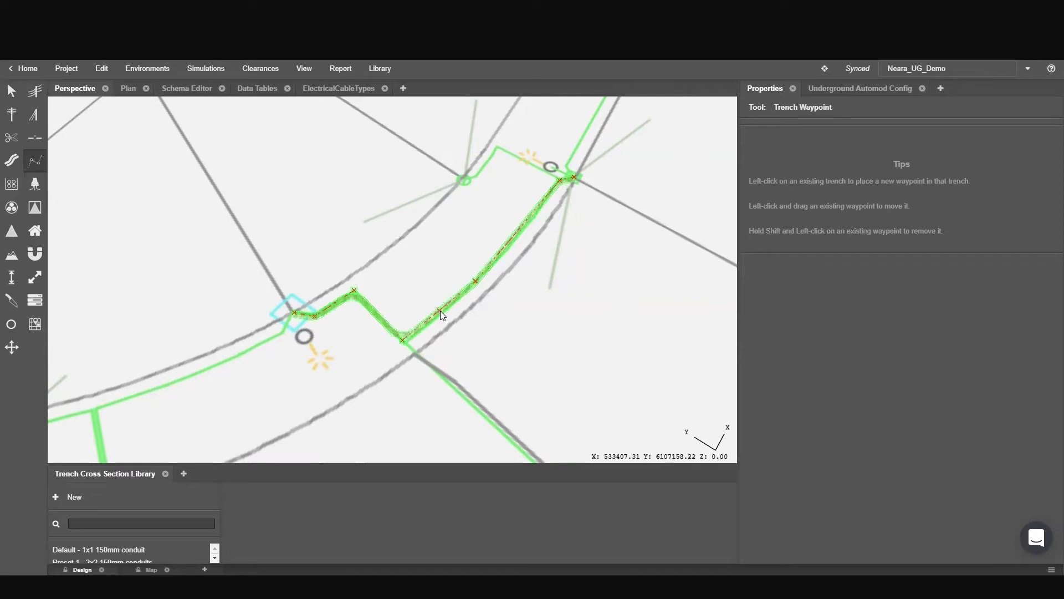
click(445, 312)
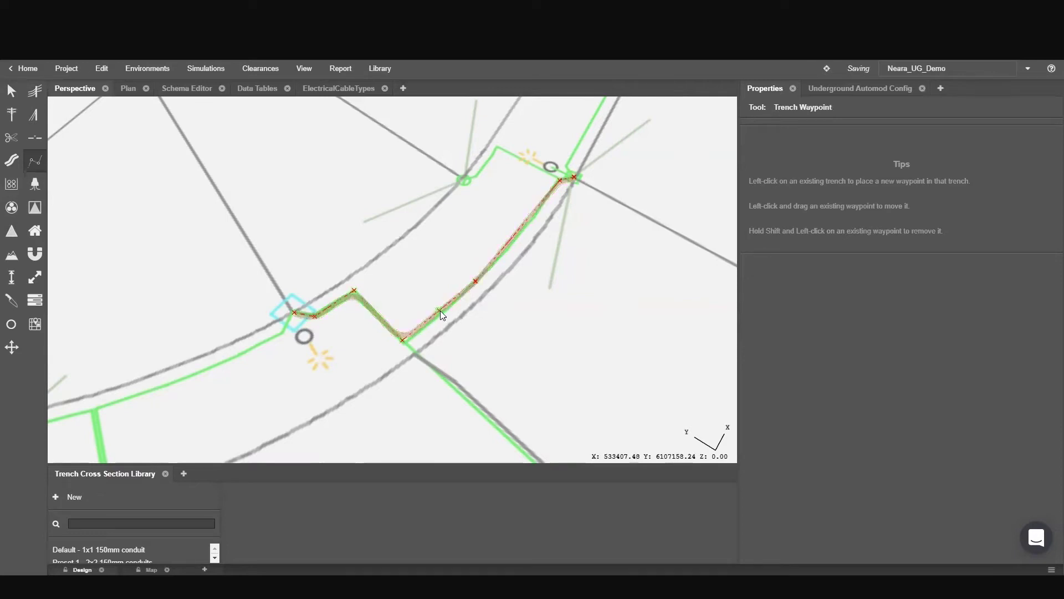
scroll(440, 310, up, 3)
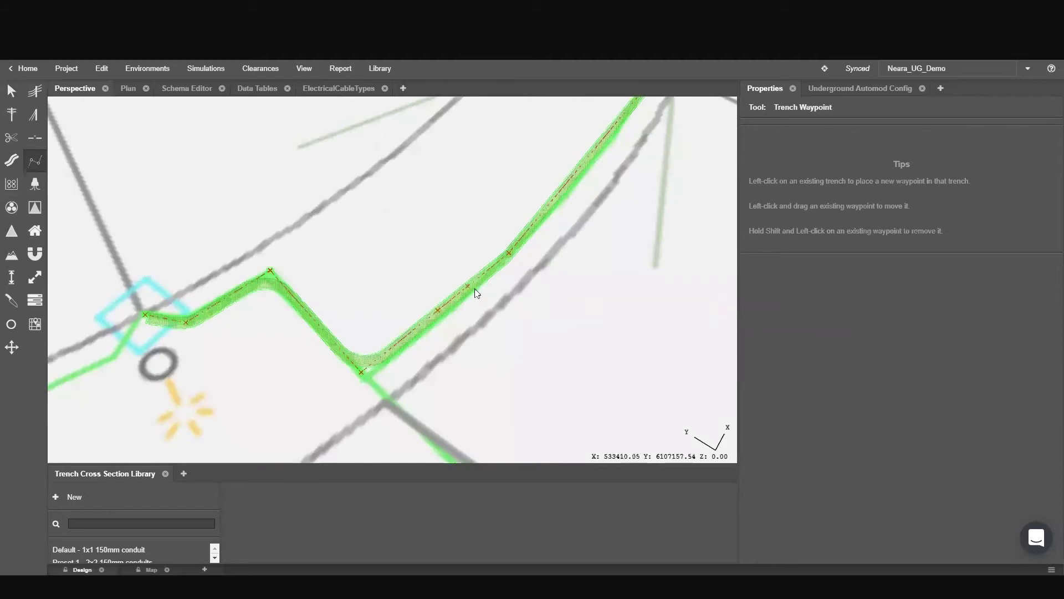
key(Escape)
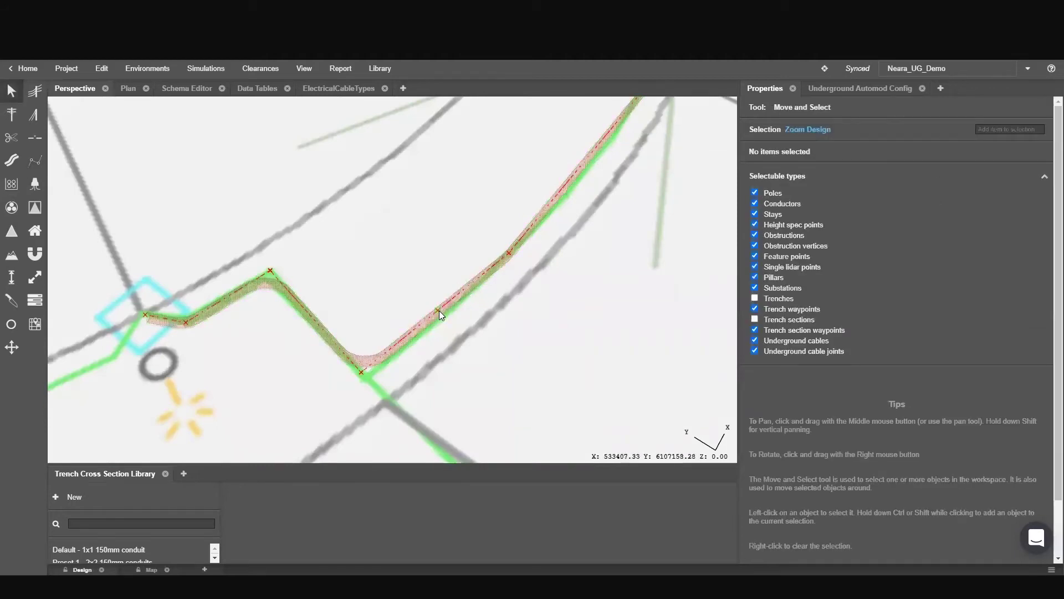
Move the added trench waypoint slightly back toward the sharp bend, to about x 533407.15 and y 6107158.2.
click(11, 93)
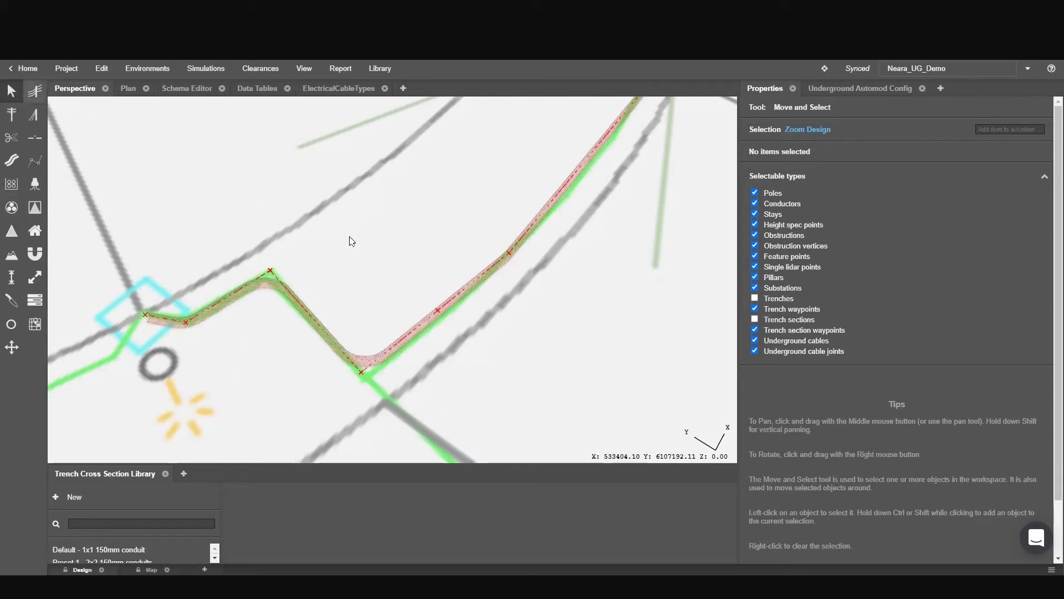
click(439, 311)
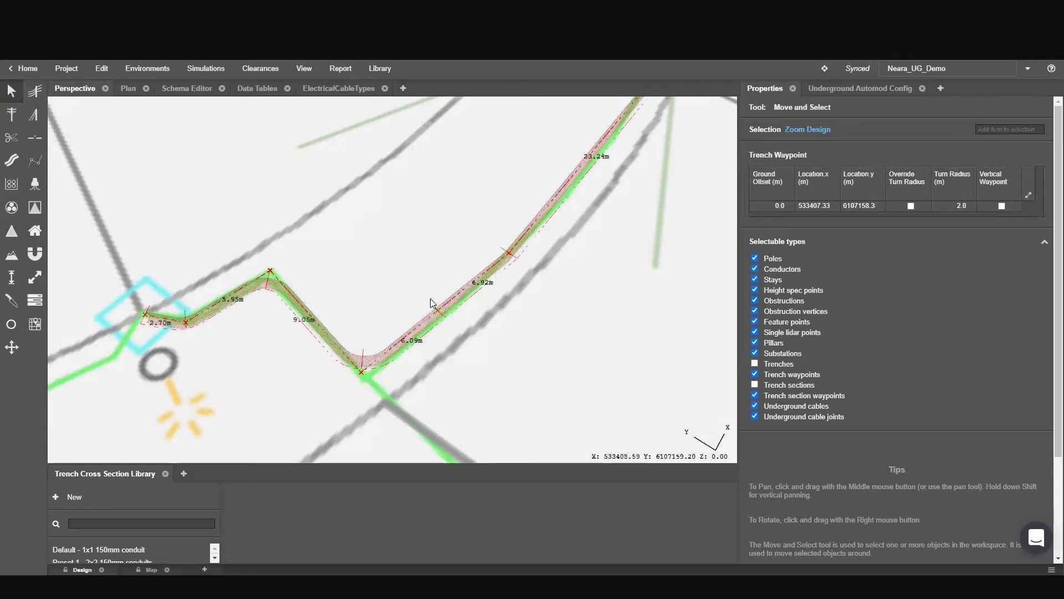
mouse_move(437, 311)
mouse_down()
mouse_move(405, 281)
mouse_move(472, 343)
mouse_move(437, 313)
mouse_up()
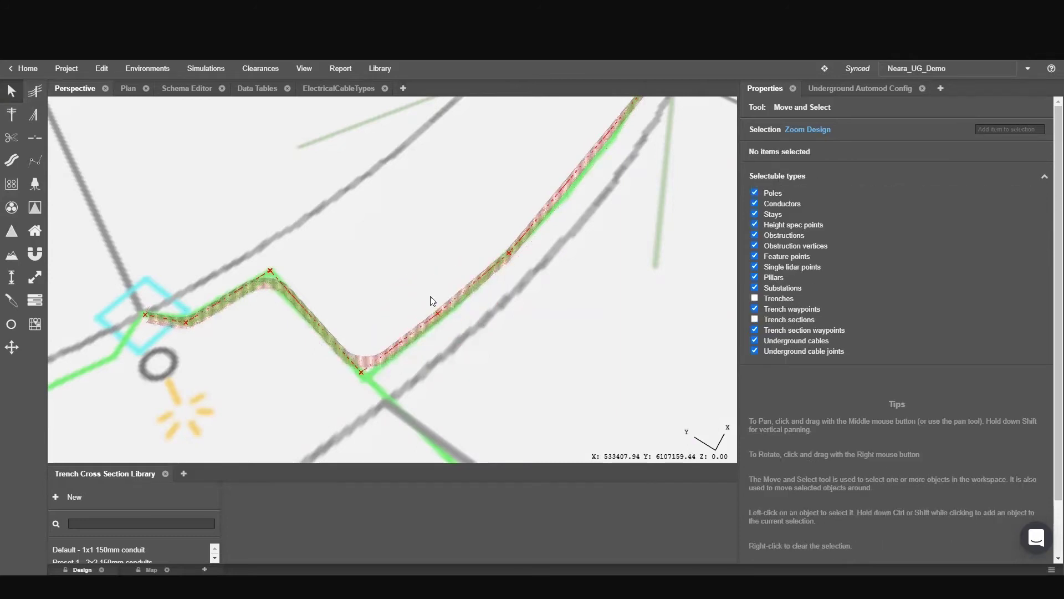
click(438, 315)
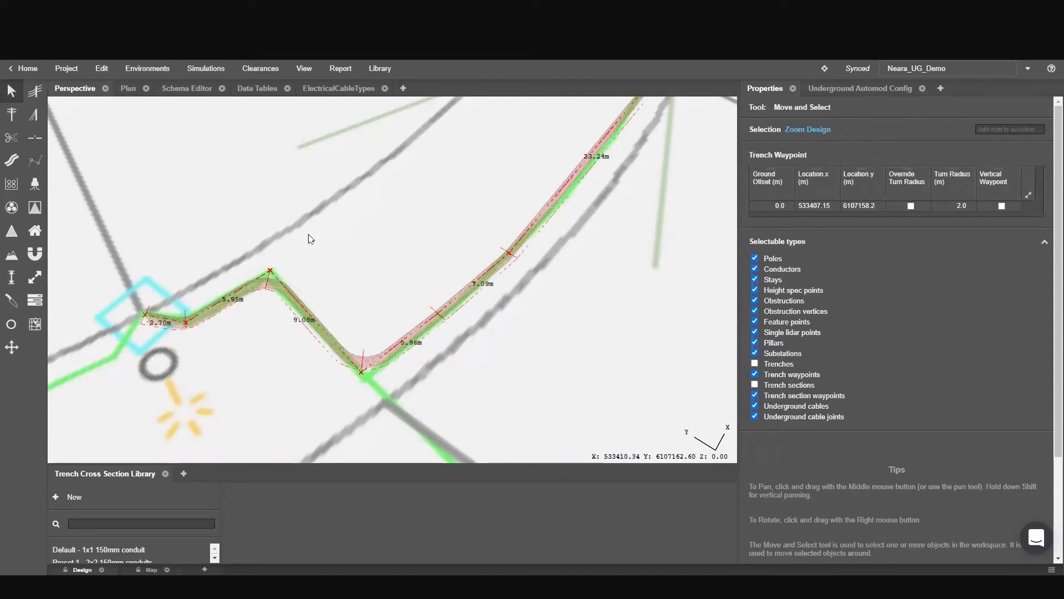
right_click(359, 229)
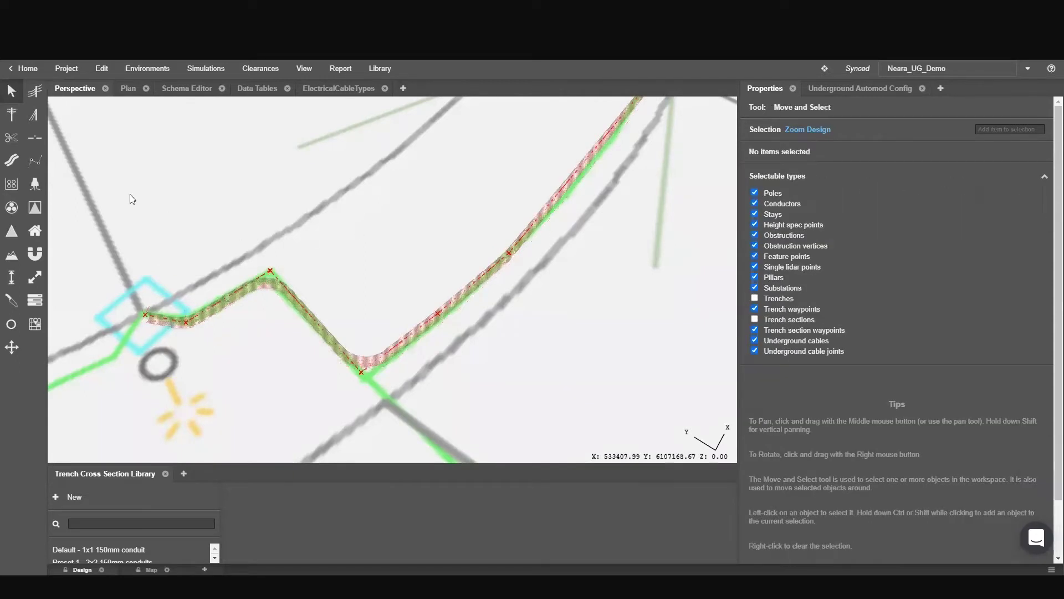
Place a Default - 1x1 150mm conduit section from the trench's start at the cyan square to just before the first sharp bend.
click(12, 187)
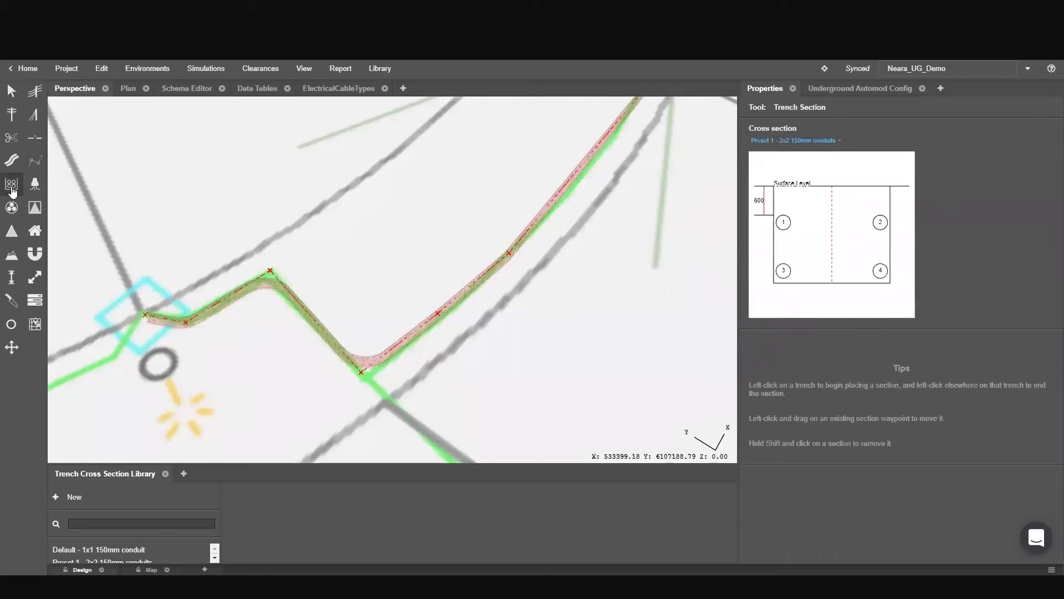
click(792, 145)
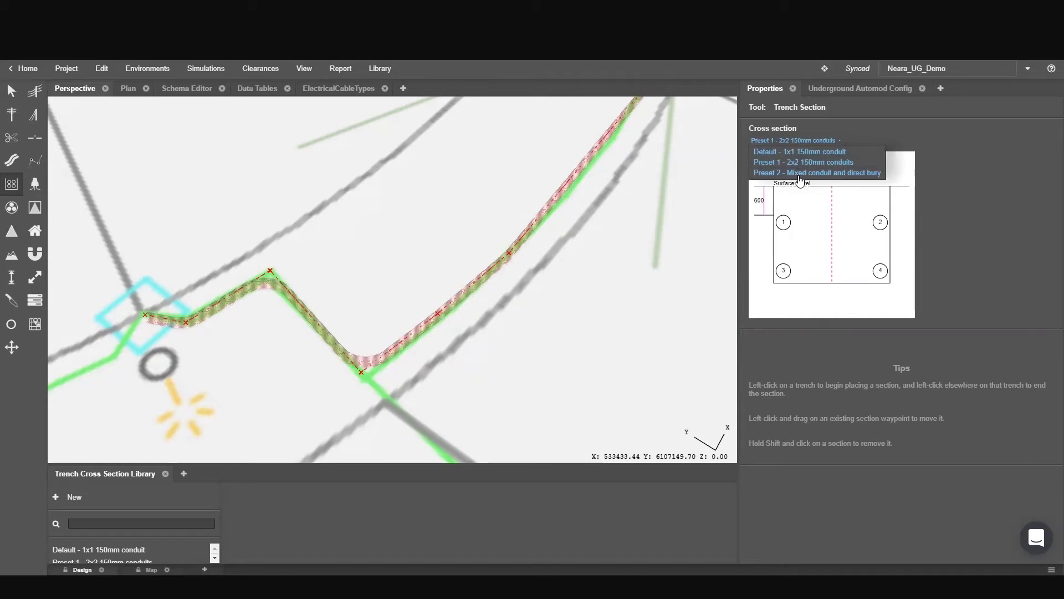
click(810, 152)
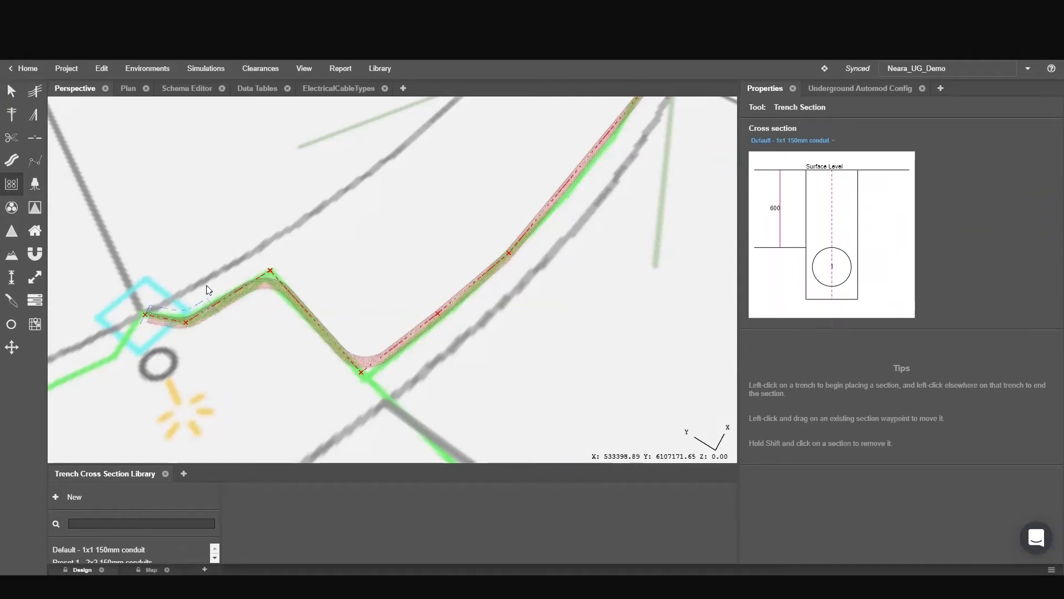
click(239, 265)
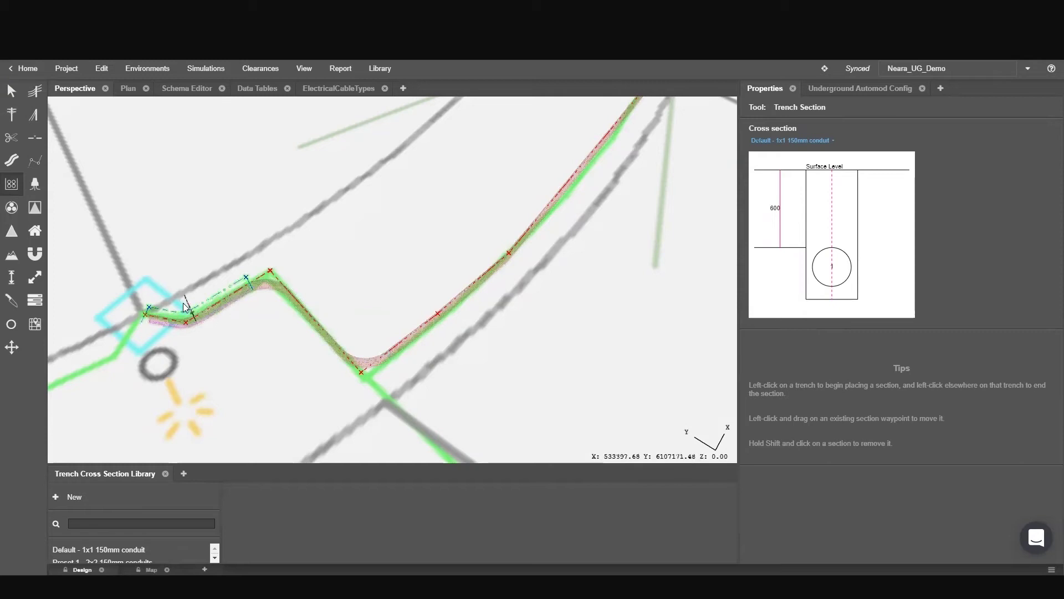
scroll(194, 308, up, 3)
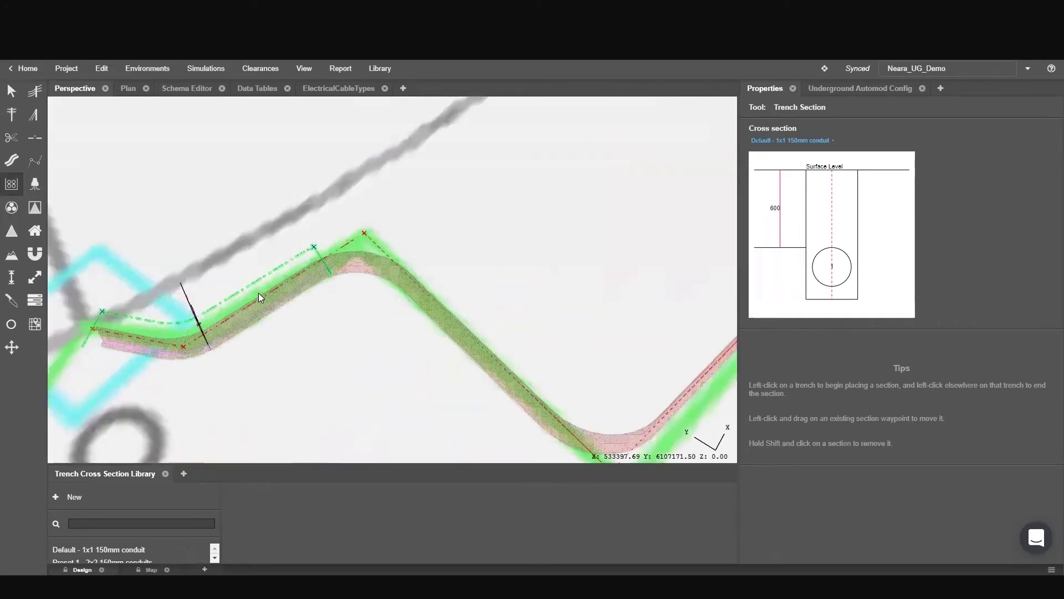
scroll(258, 293, up, 3)
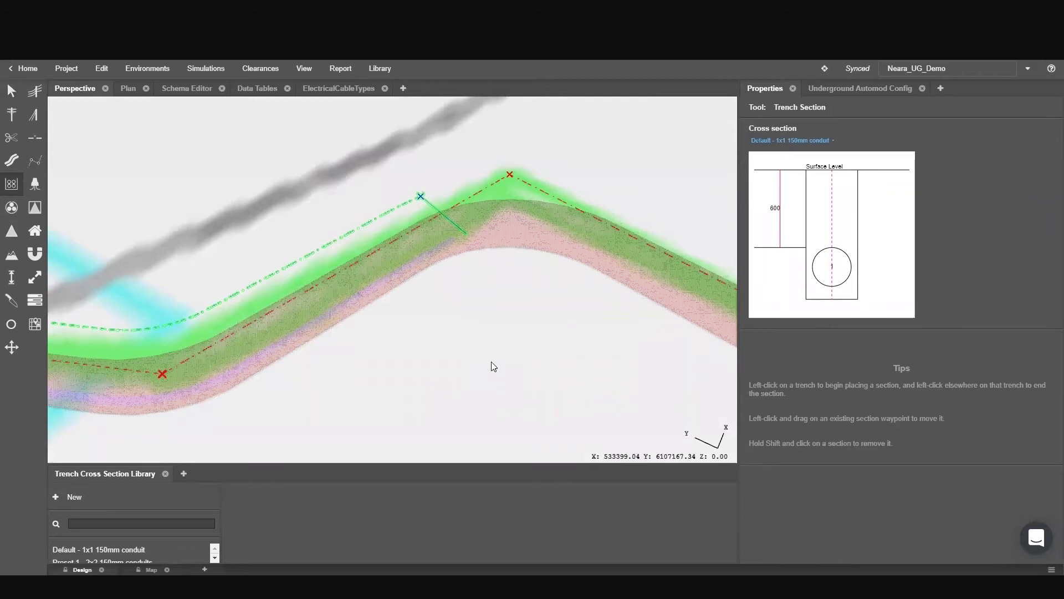
Place another Default - 1x1 150mm conduit section from just past the second sharp bend to the far end of the trench.
scroll(492, 361, down, 4)
middle_drag(501, 366, 225, 318)
scroll(226, 318, down, 2)
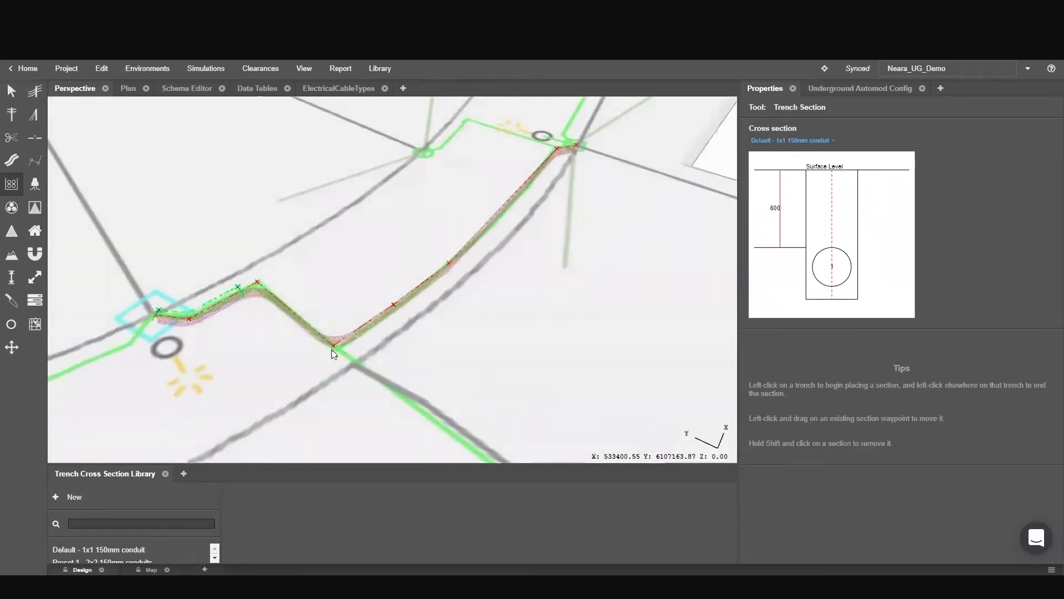
scroll(333, 349, down, 1)
middle_drag(332, 349, 349, 356)
scroll(346, 348, up, 1)
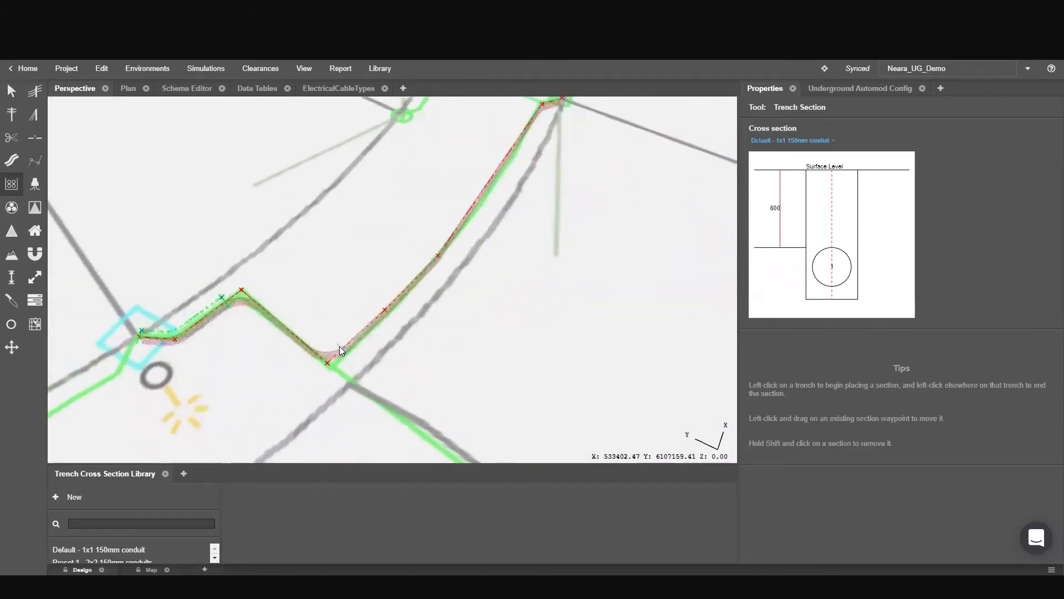
click(339, 346)
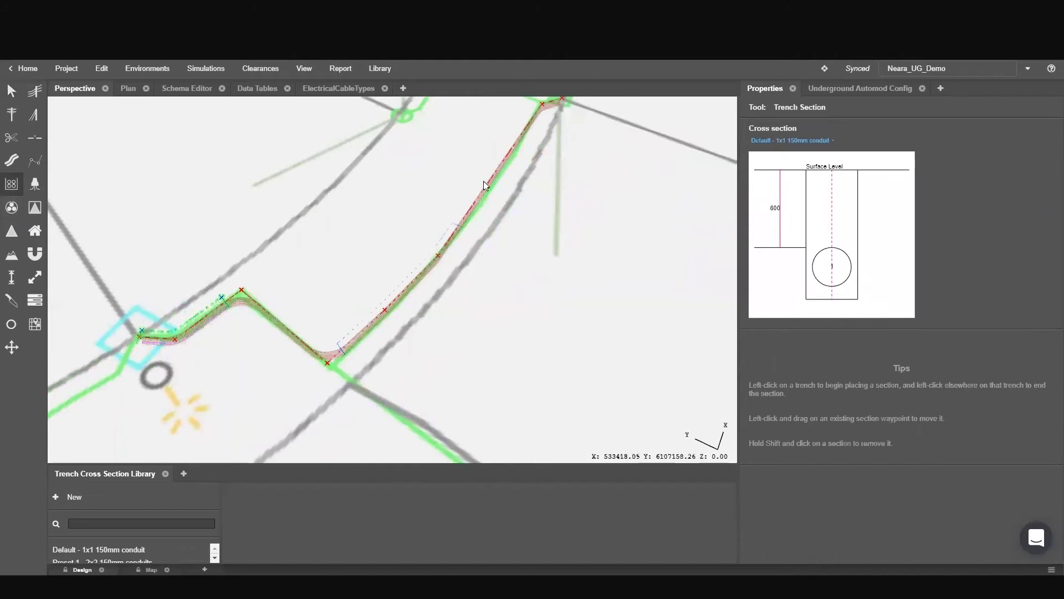
click(571, 104)
key(Escape)
scroll(321, 337, up, 2)
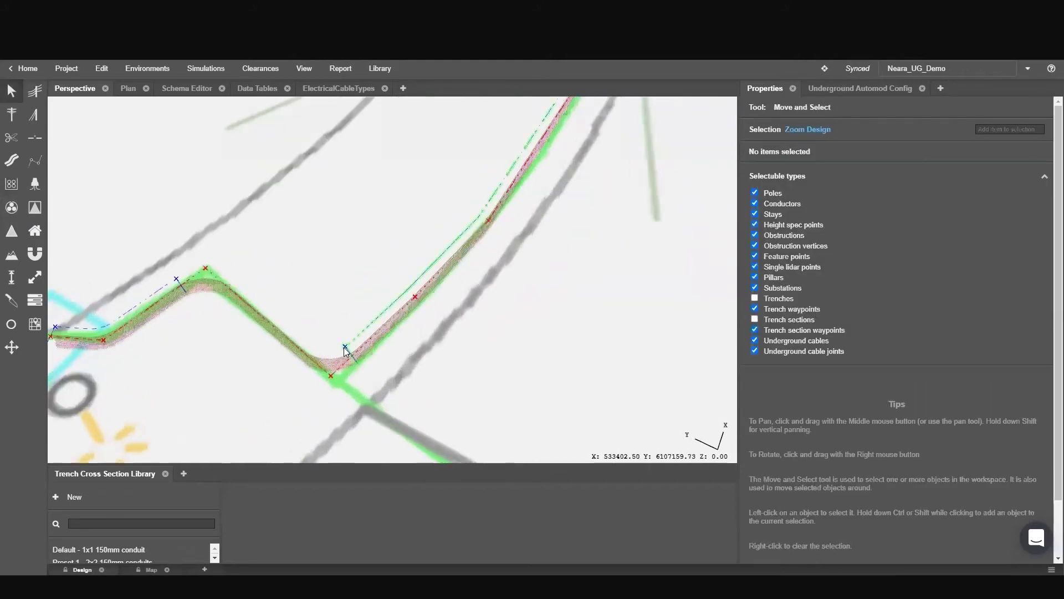
Shift the start of the second conduit section slightly along the trench, farther from the sharp bend.
click(344, 348)
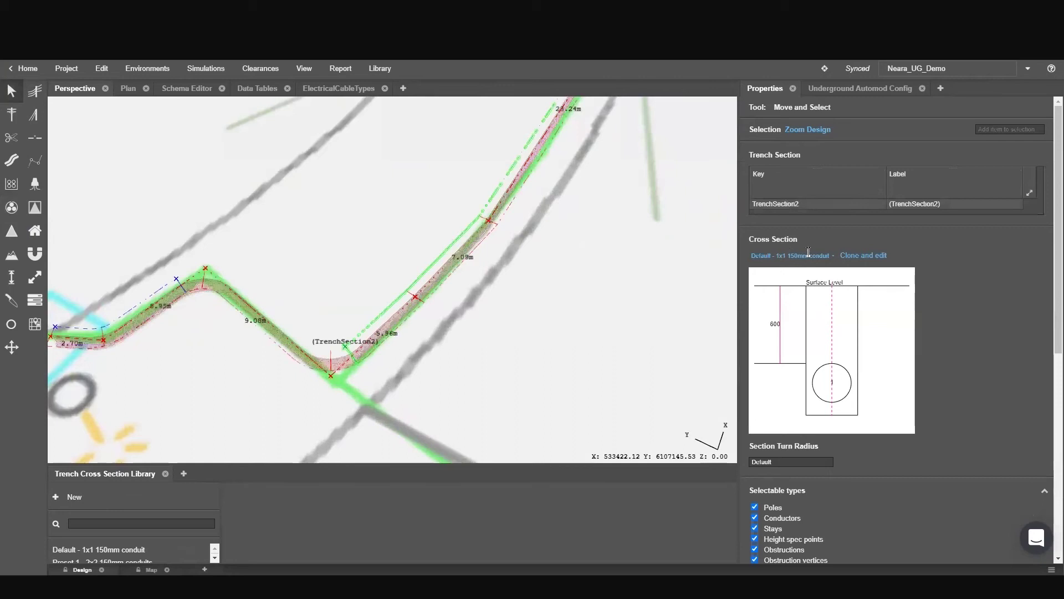
scroll(344, 349, up, 2)
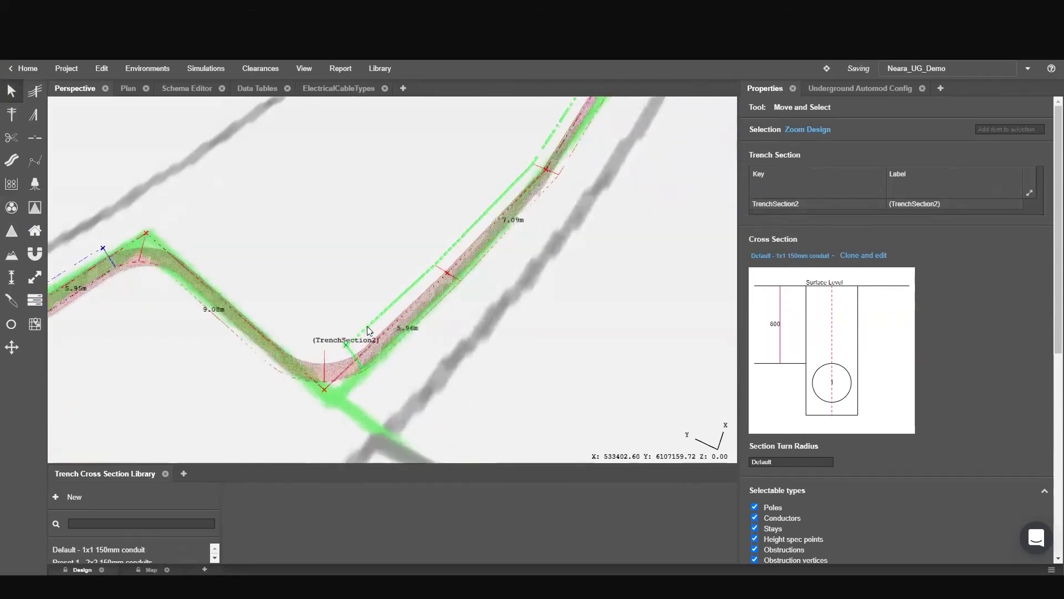
right_click(406, 303)
drag(385, 314, 348, 337)
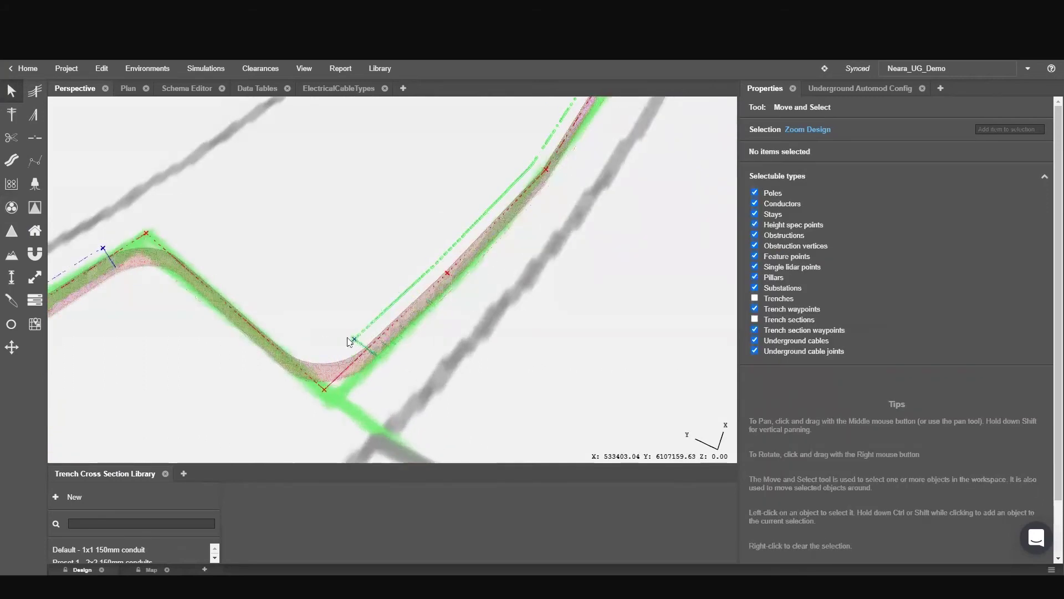
Place a Preset 1 - 2x2 150mm conduits section on the trench stretch between the two sharp bends.
middle_drag(307, 323, 370, 305)
right_drag(370, 305, 377, 283)
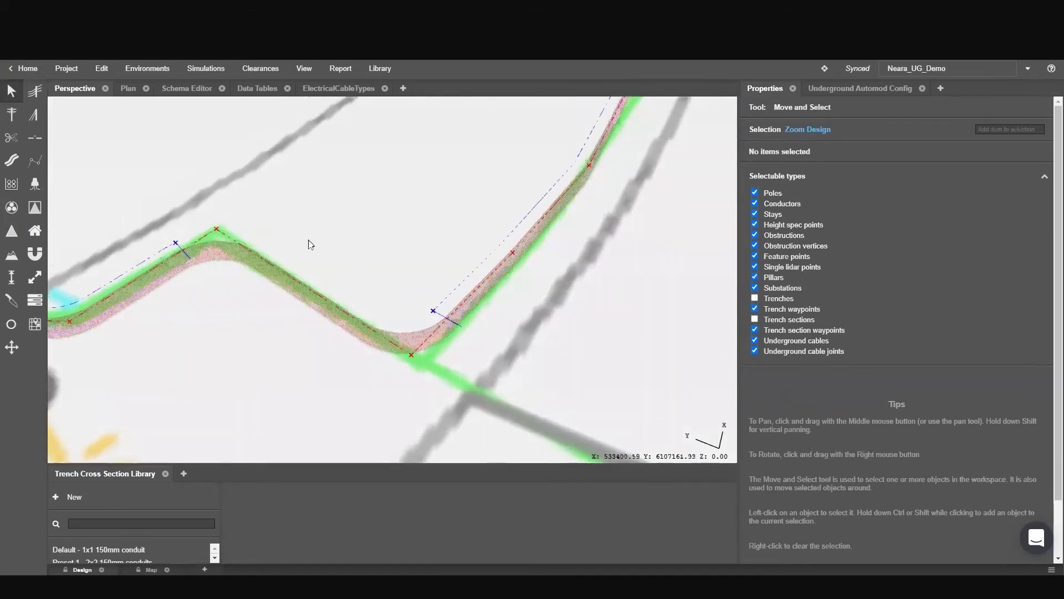
click(11, 184)
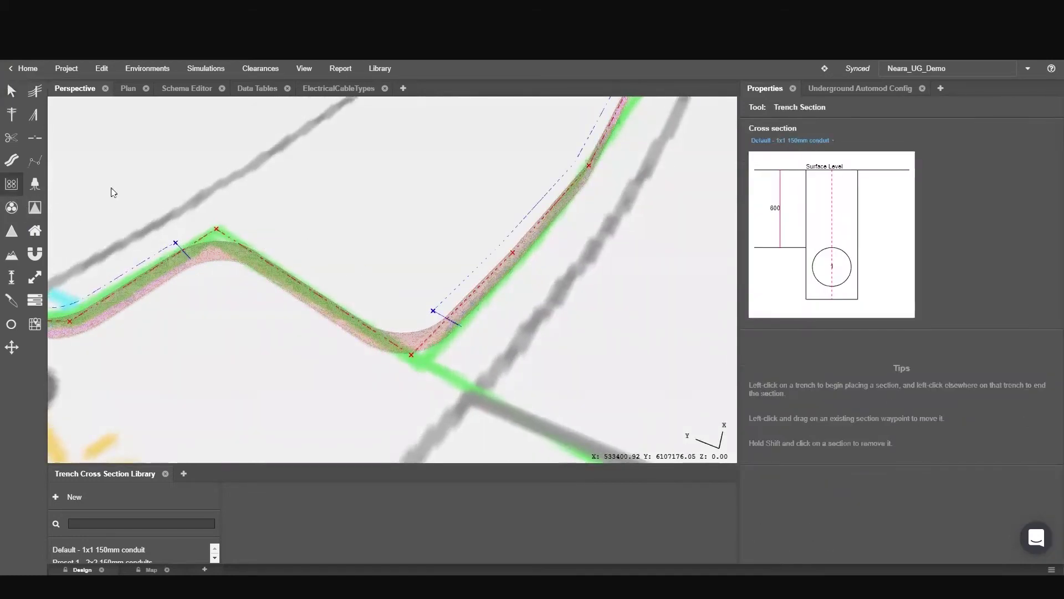
click(771, 144)
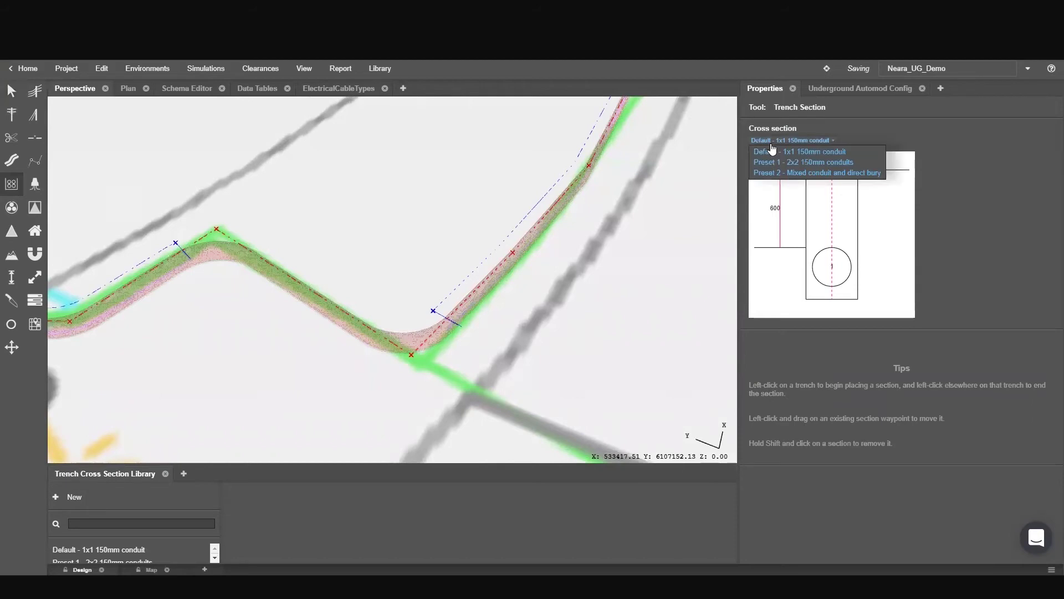
click(774, 161)
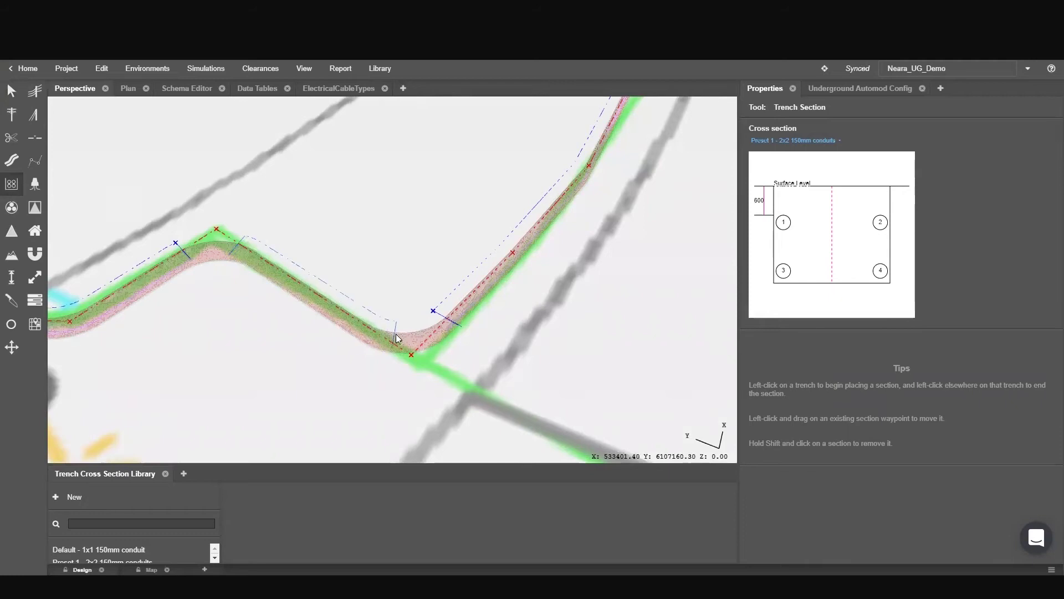
click(381, 331)
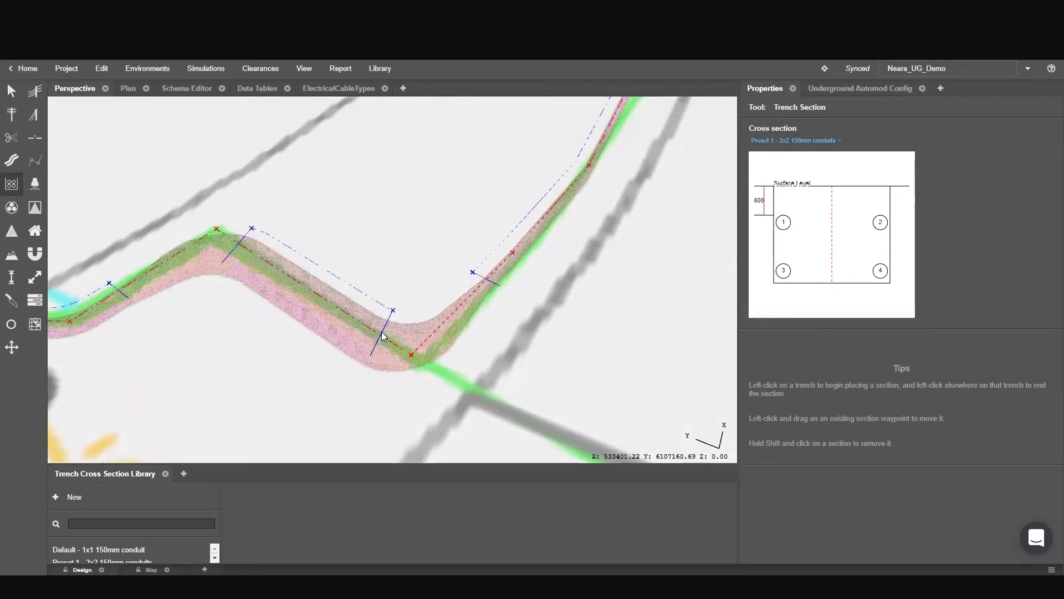
Select the 2x2 conduit section between the bends and examine it in a tilted 3D view with its cross section.
click(18, 102)
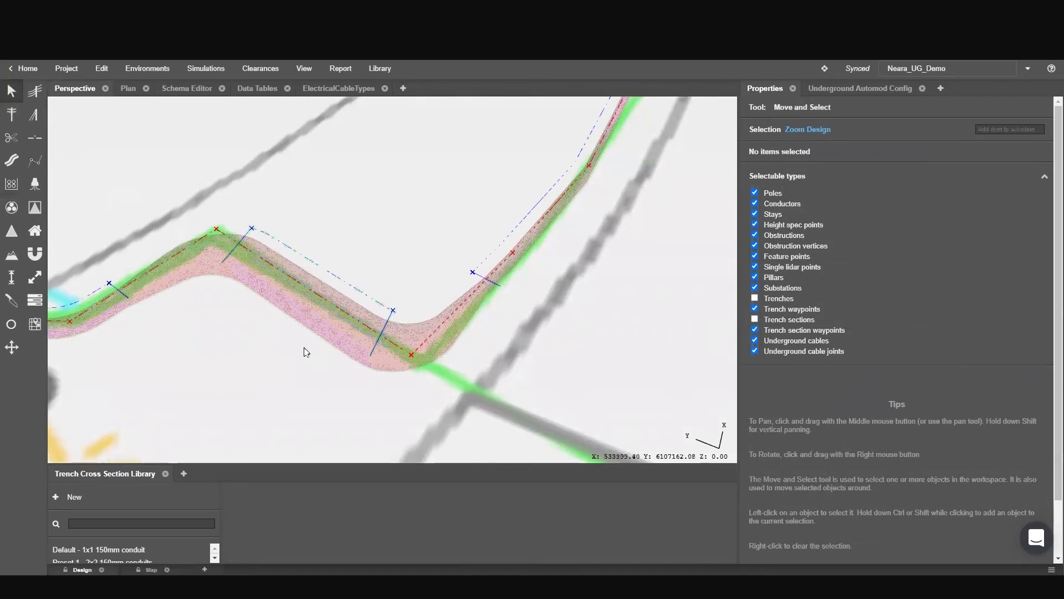
right_drag(304, 352, 344, 296)
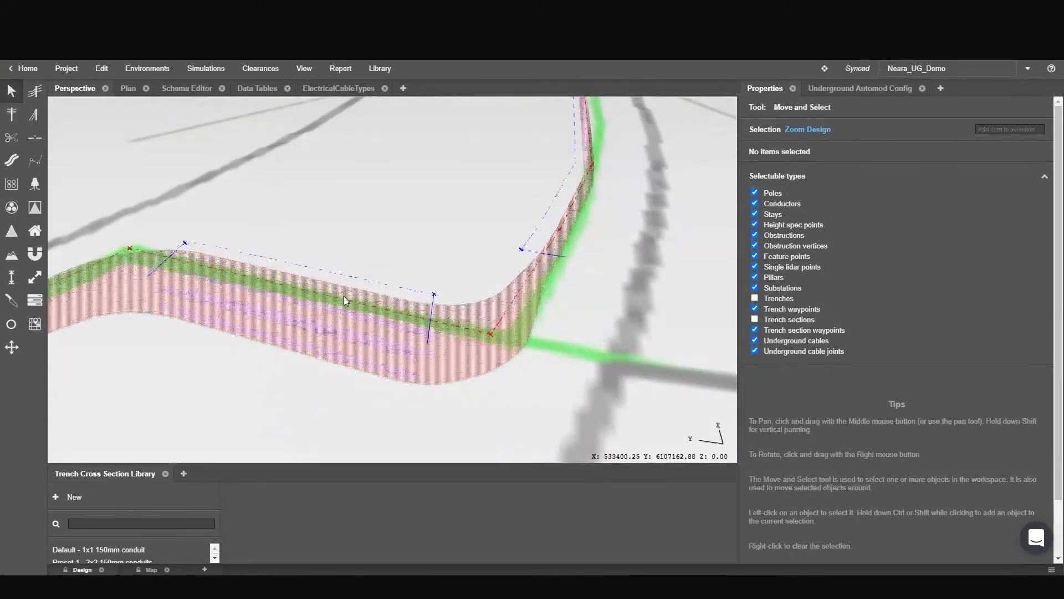
click(435, 291)
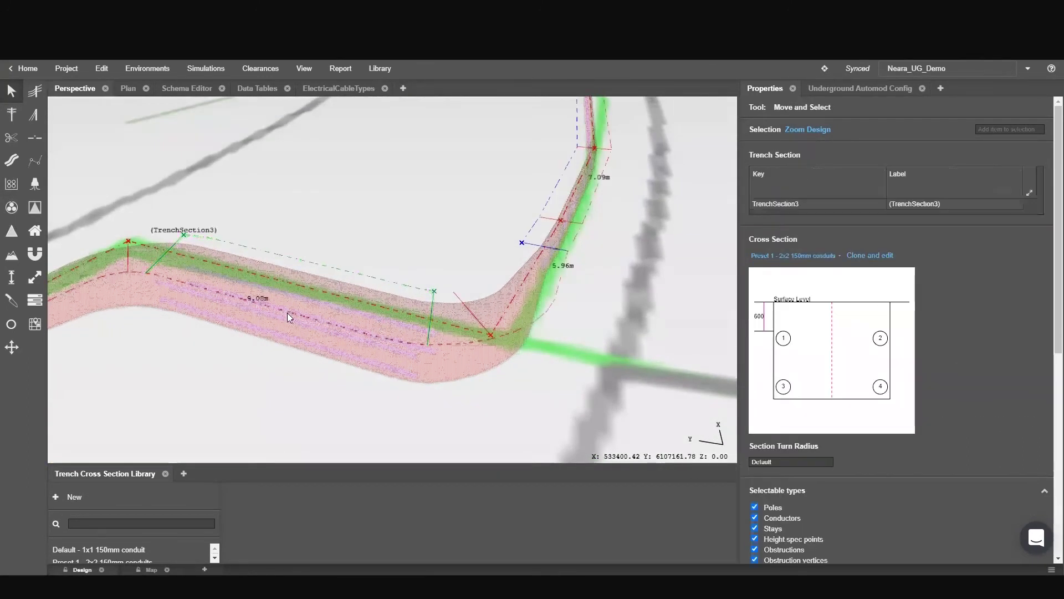
scroll(359, 350, down, 5)
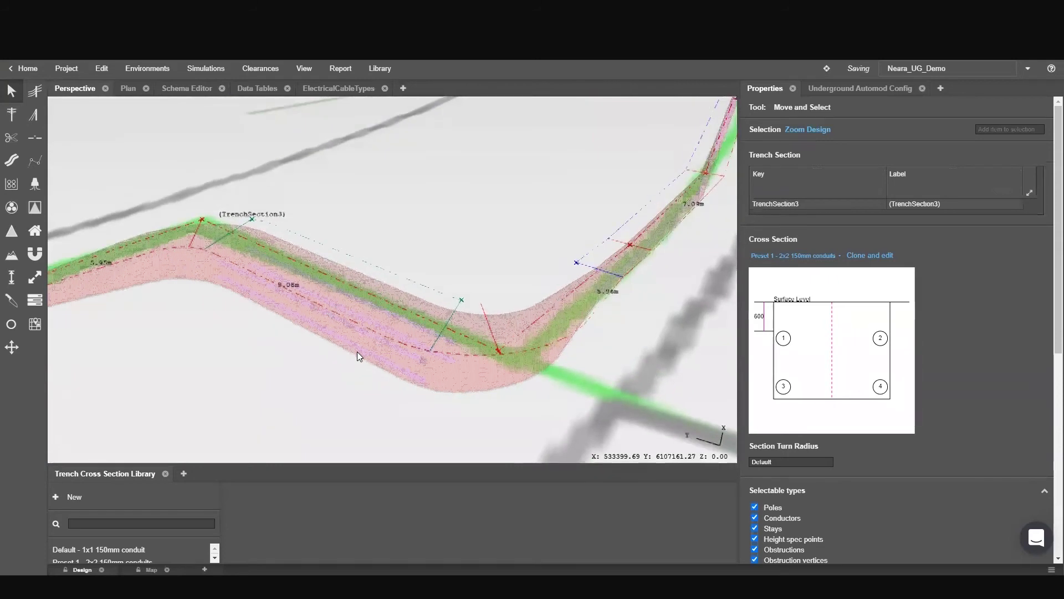
mouse_move(357, 351)
middle_down()
mouse_move(360, 370)
mouse_move(349, 366)
middle_up()
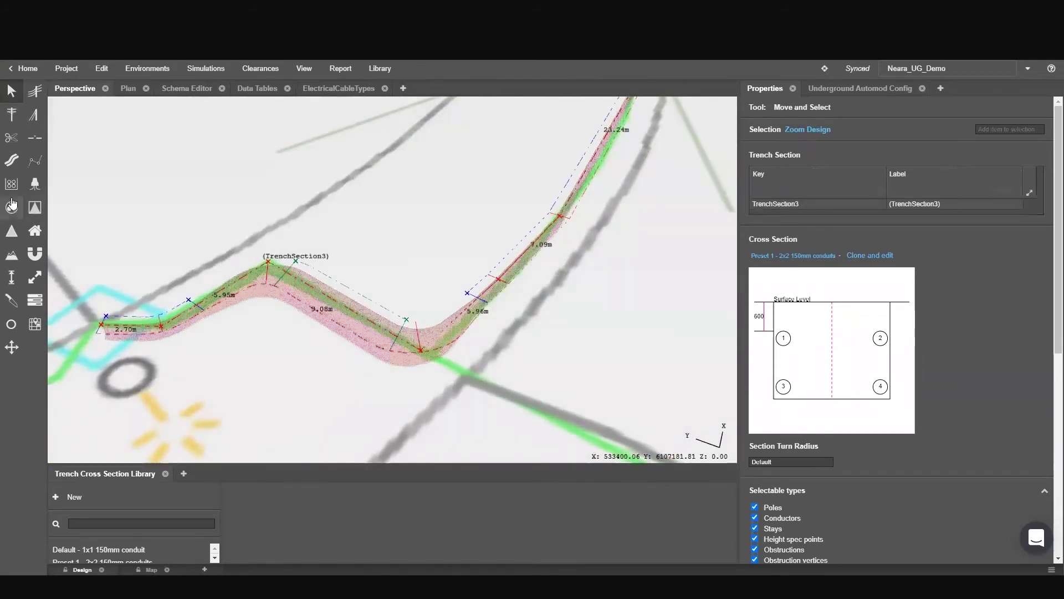
Place a pillar of type Pillar at the far end of the trench.
click(34, 184)
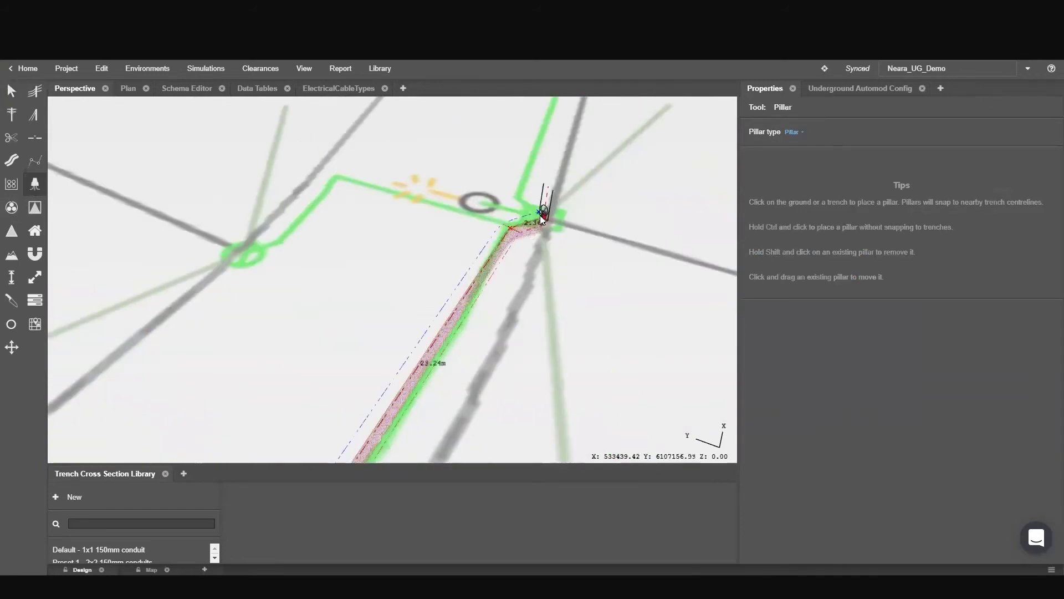
scroll(542, 217, up, 5)
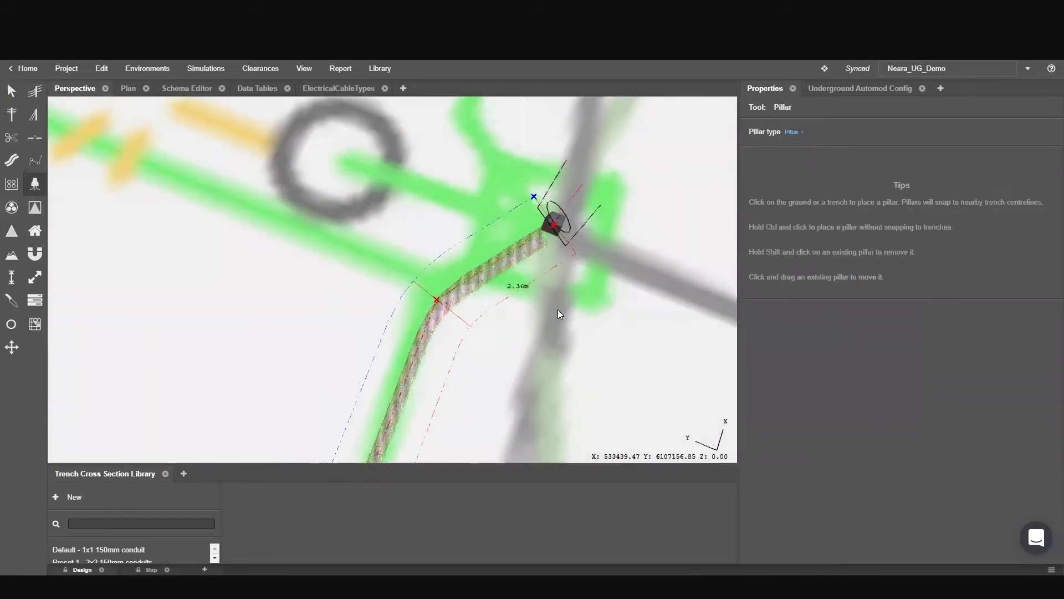
click(546, 231)
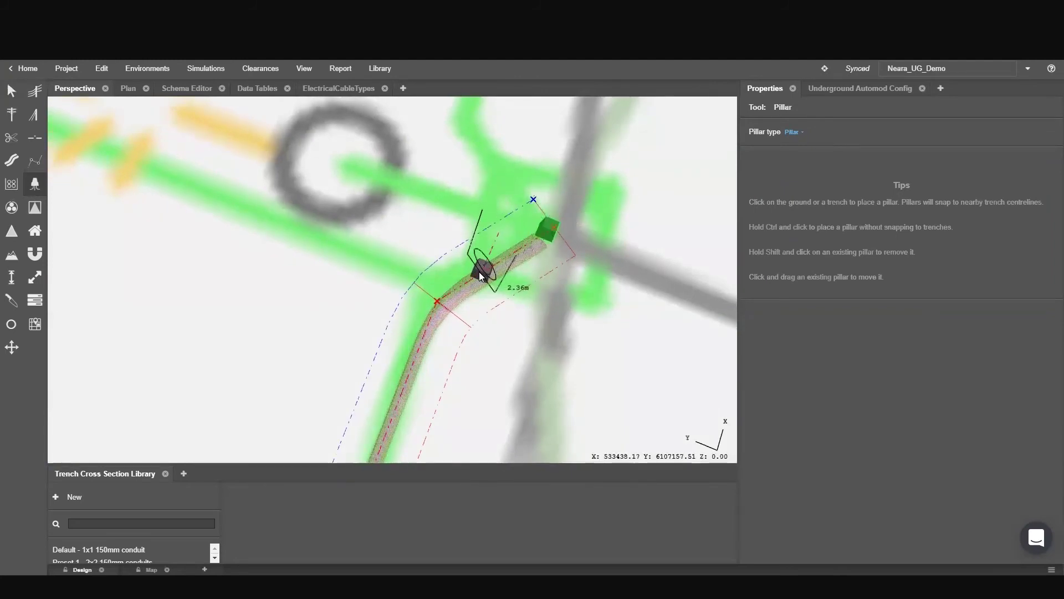
key(Escape)
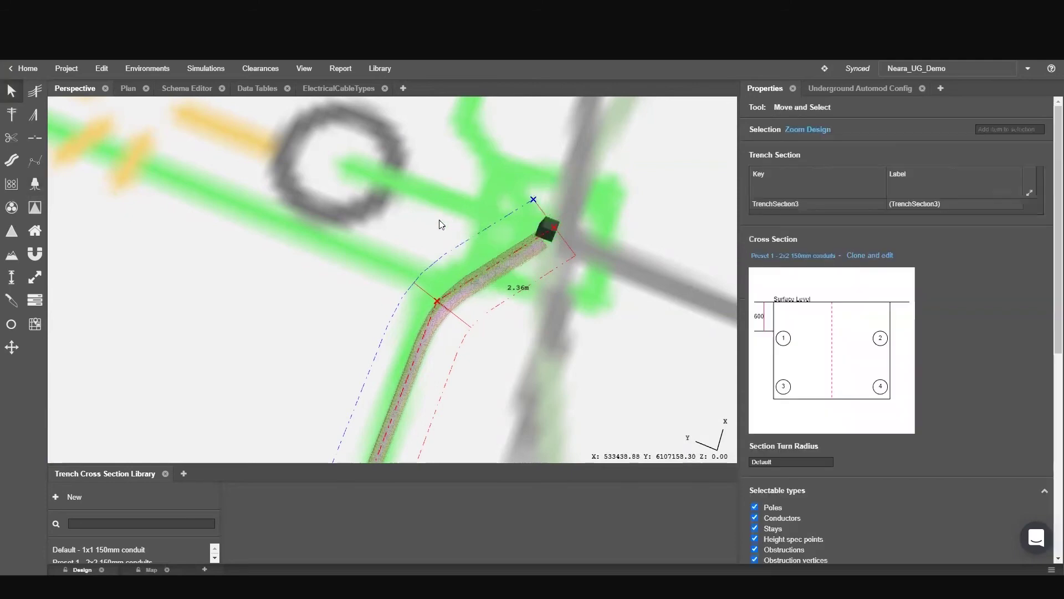
Place an LV substation with an orientation of 600° beside the trench's start at the cyan square.
scroll(421, 229, down, 3)
middle_drag(266, 345, 487, 150)
middle_drag(283, 371, 459, 256)
scroll(343, 293, down, 5)
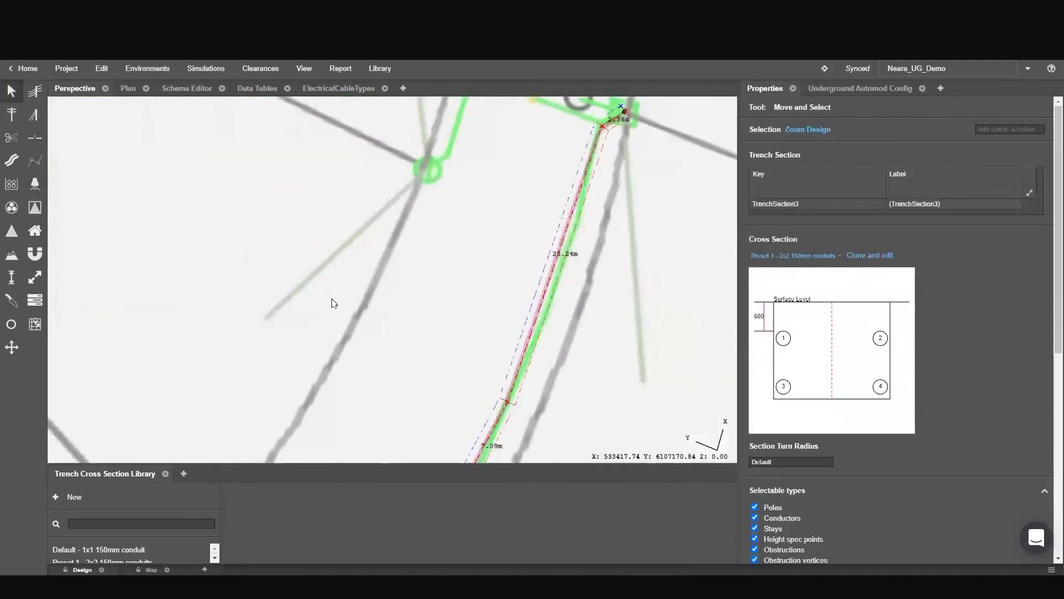
middle_drag(333, 302, 460, 181)
scroll(408, 305, up, 5)
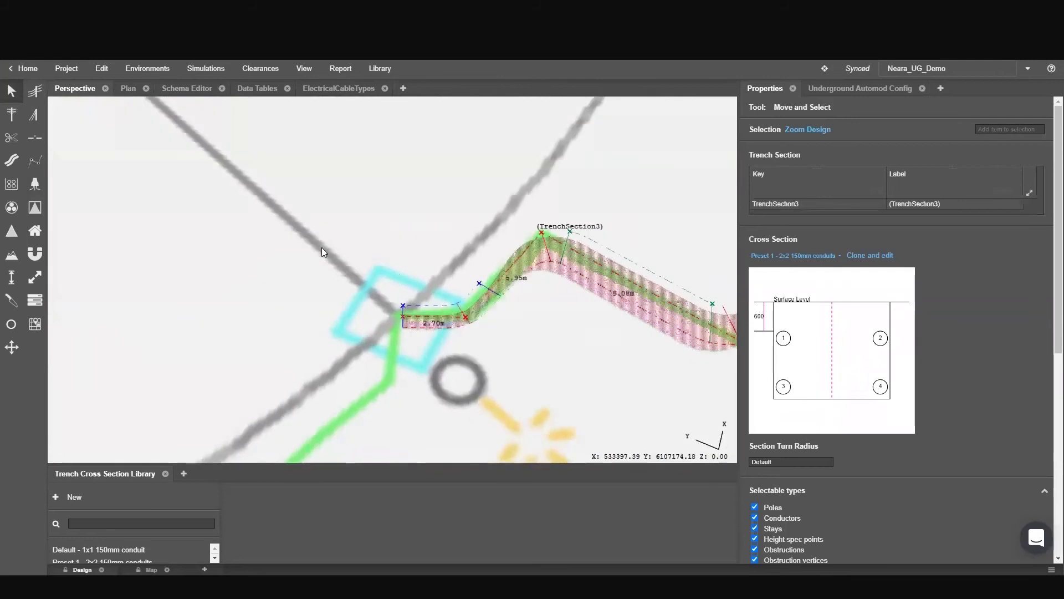
click(34, 212)
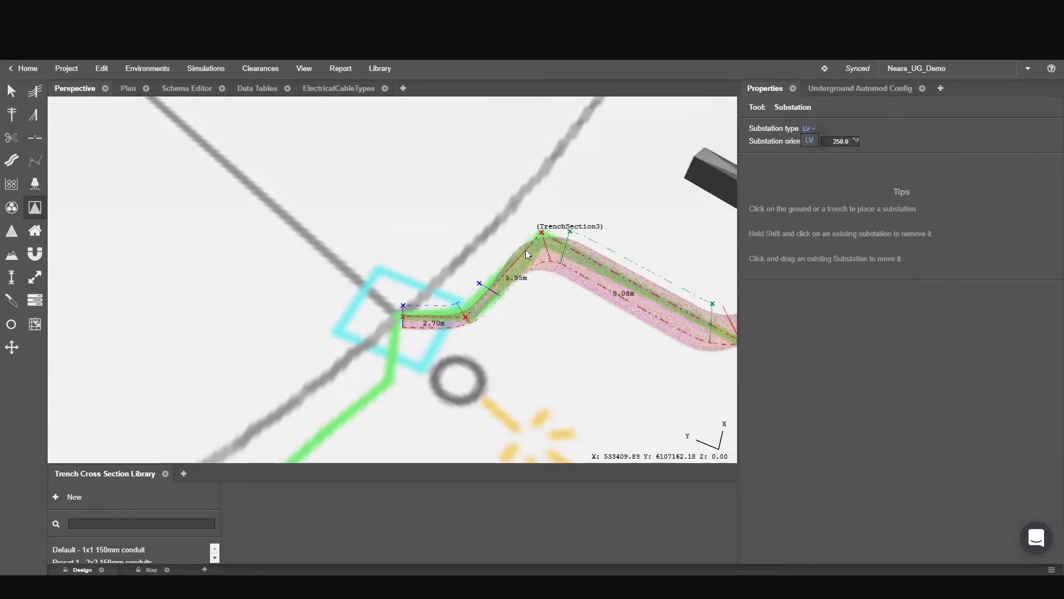
click(851, 141)
text(330)
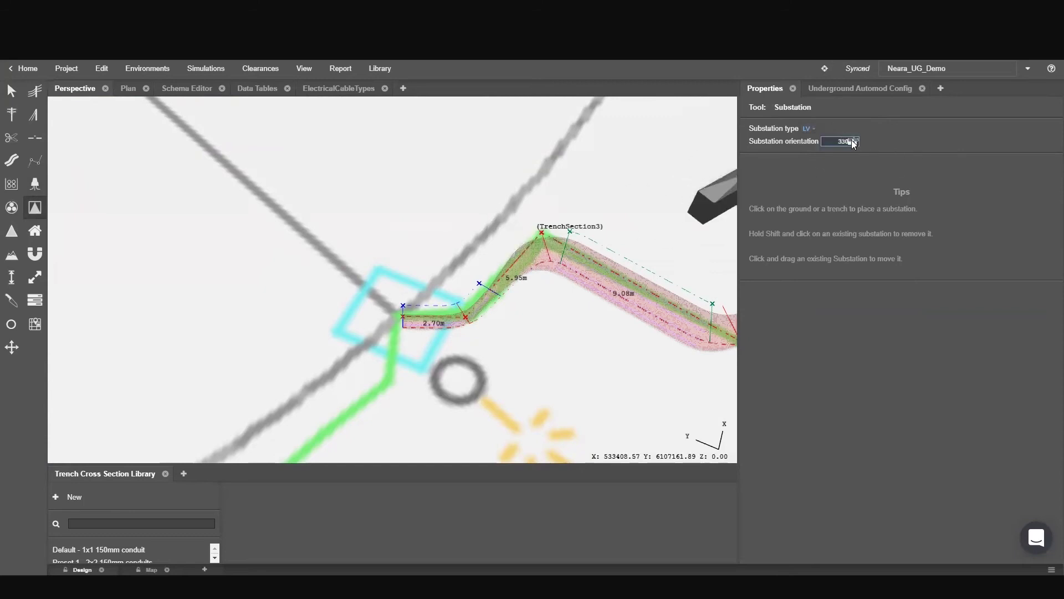
click(852, 140)
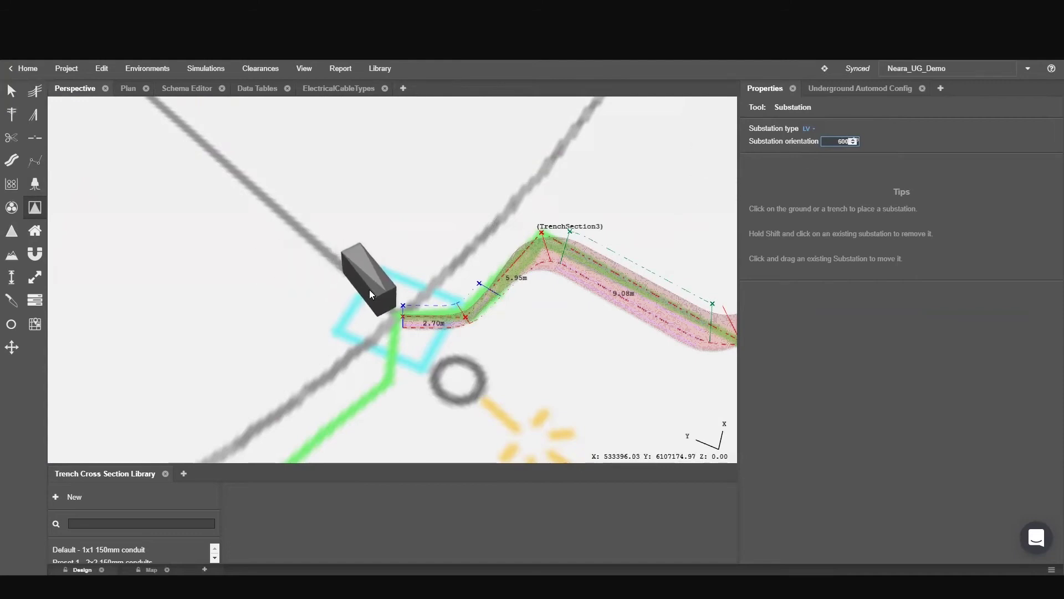
click(369, 289)
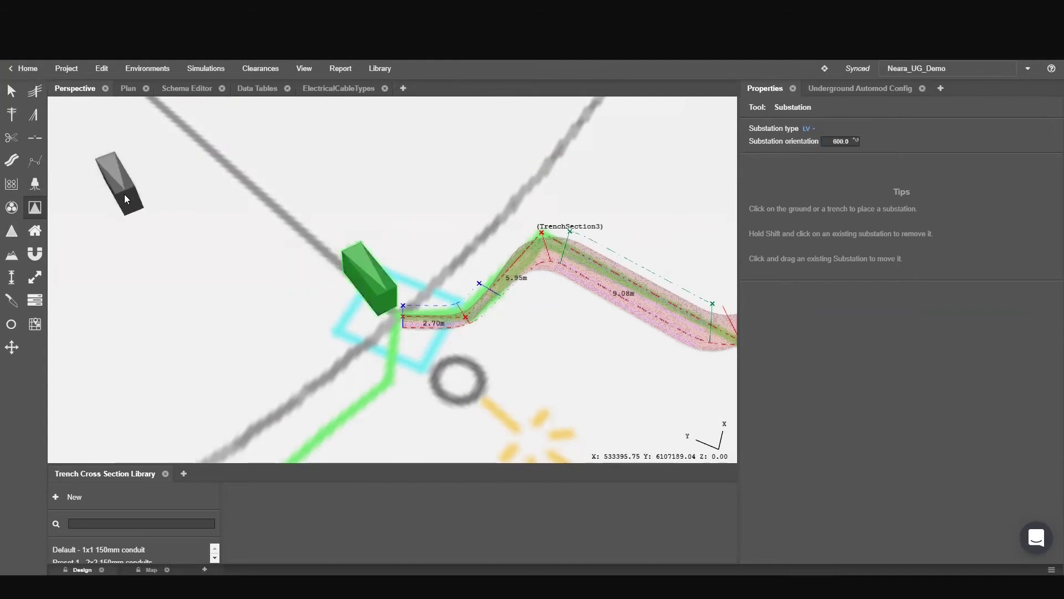
key(Escape)
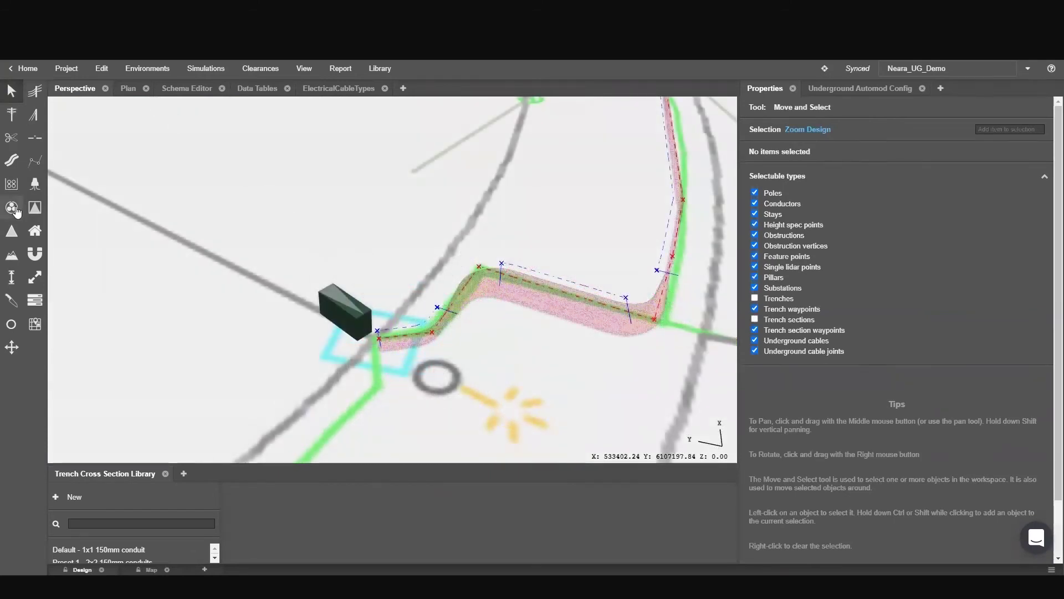
Set up an underground cable of type LV 240mm 4C Al XLPE STRANDED, keeping the pillar type as Pillar.
click(13, 207)
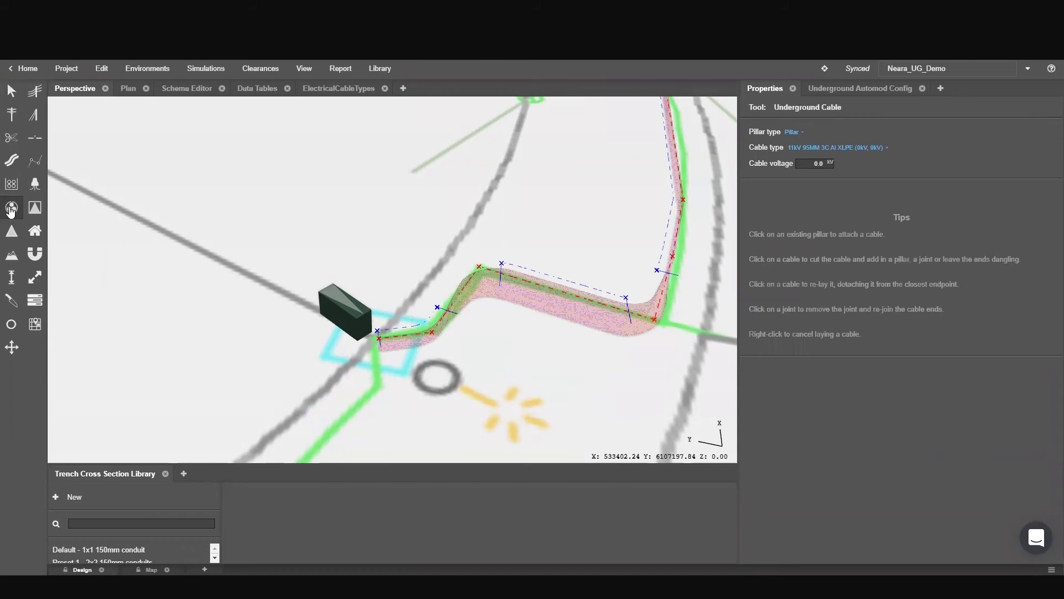
click(802, 150)
click(831, 213)
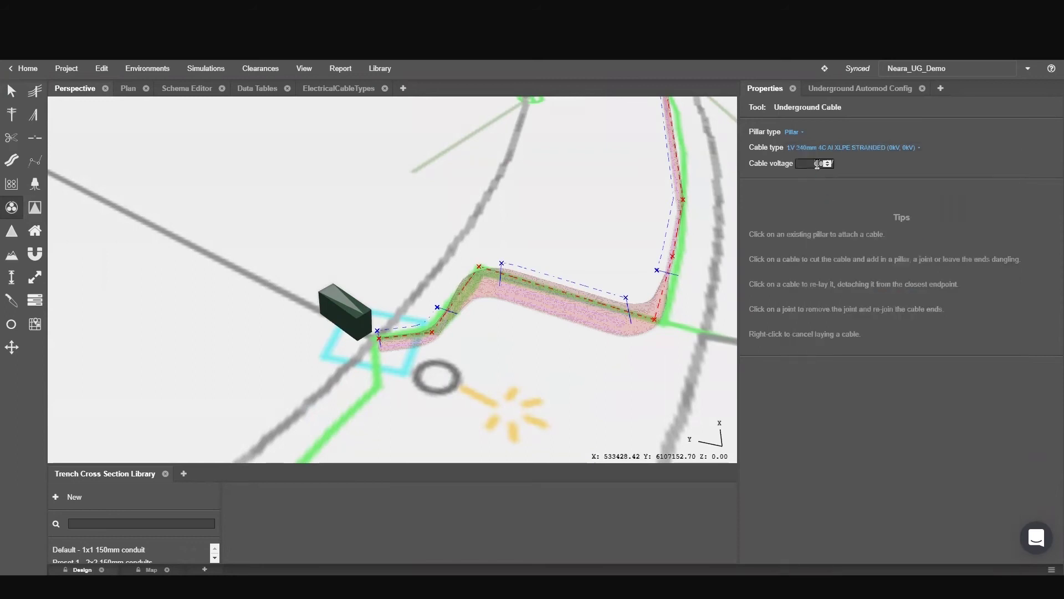
click(792, 132)
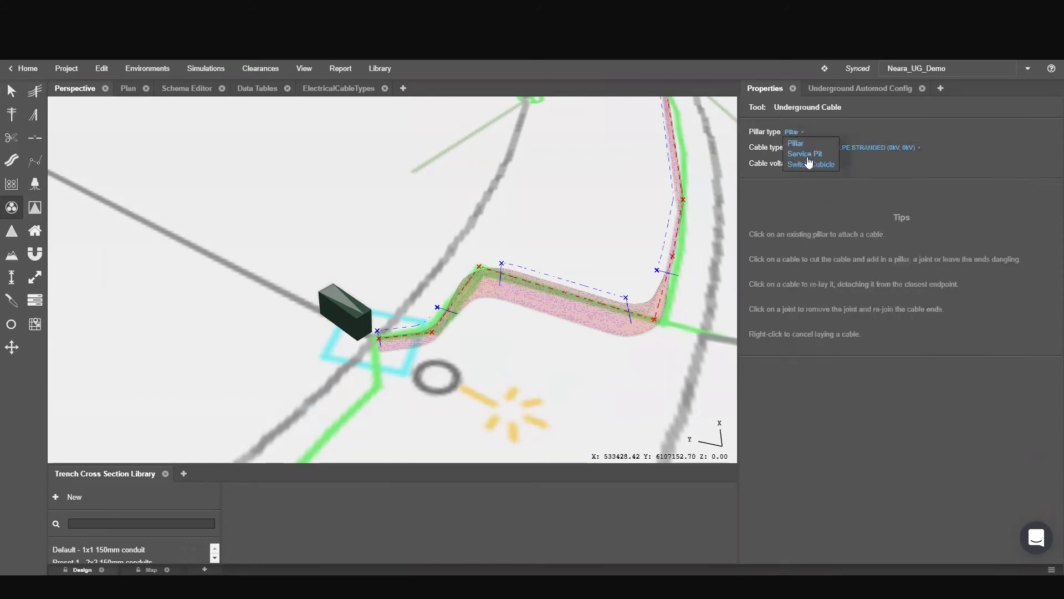
click(796, 195)
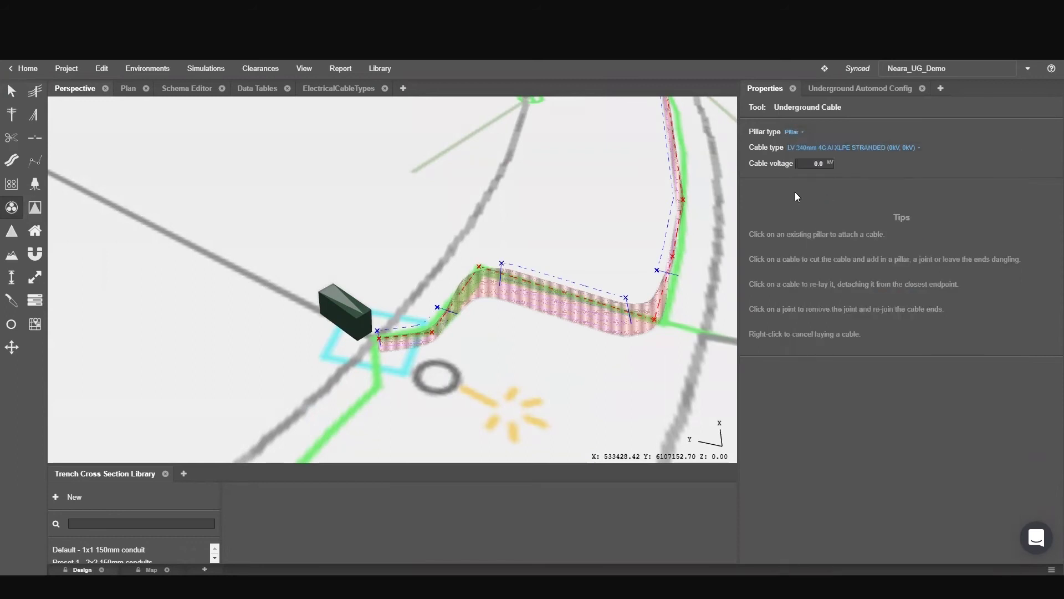
Attach the cable to the substation's secondary side and lay it through the 2x2 section in Placement 1, Conduit (150mm UPVC).
click(356, 314)
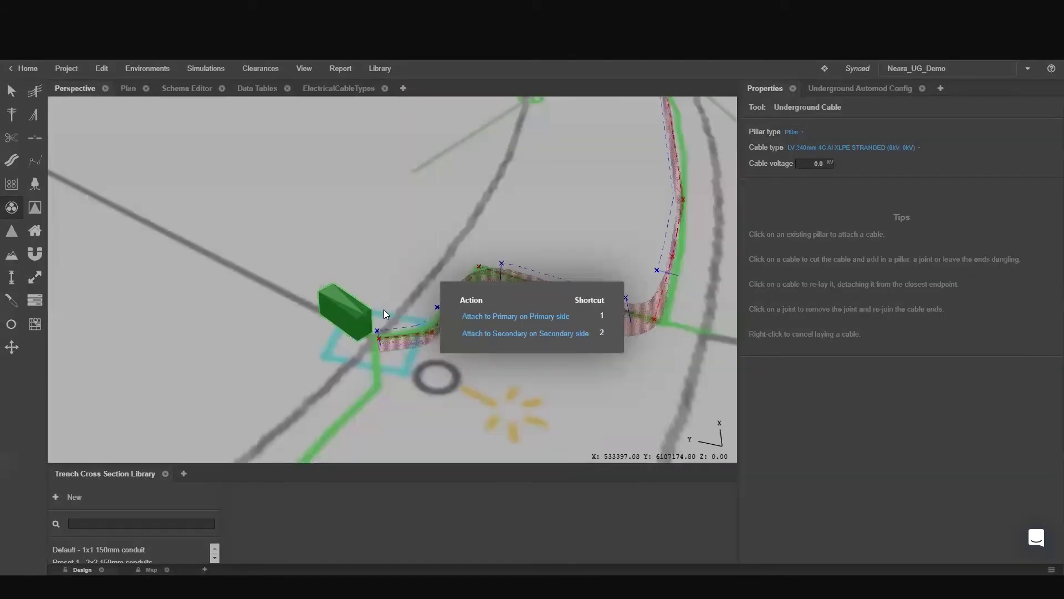
click(500, 334)
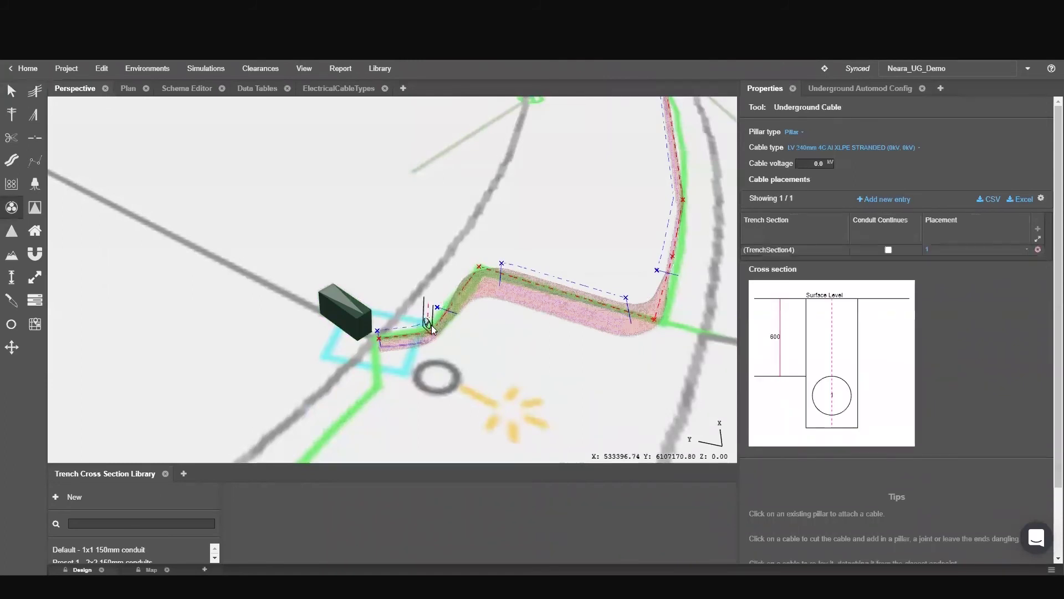
click(489, 278)
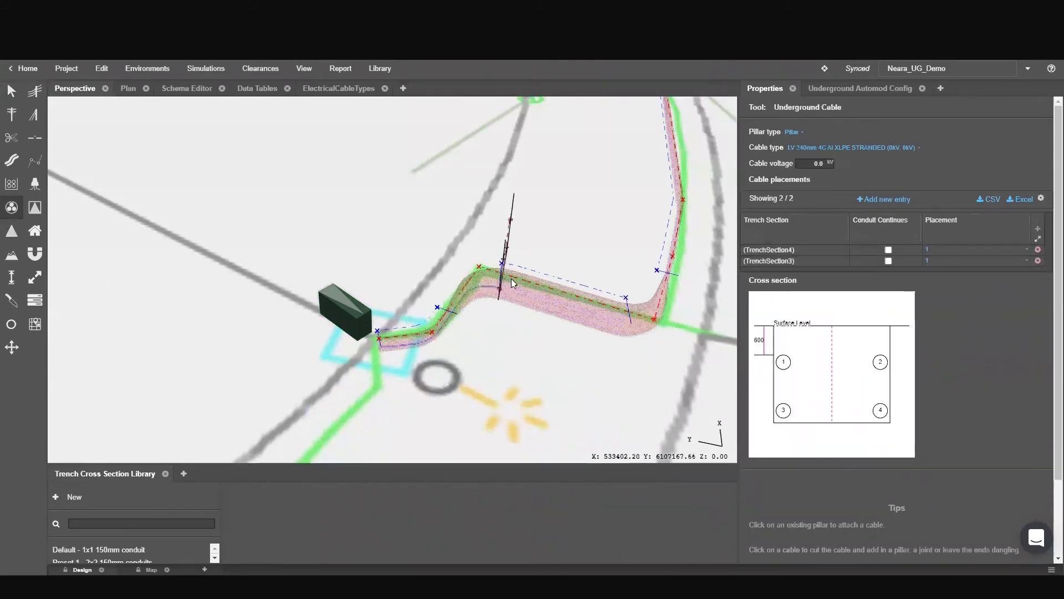
middle_drag(556, 293, 524, 282)
click(542, 291)
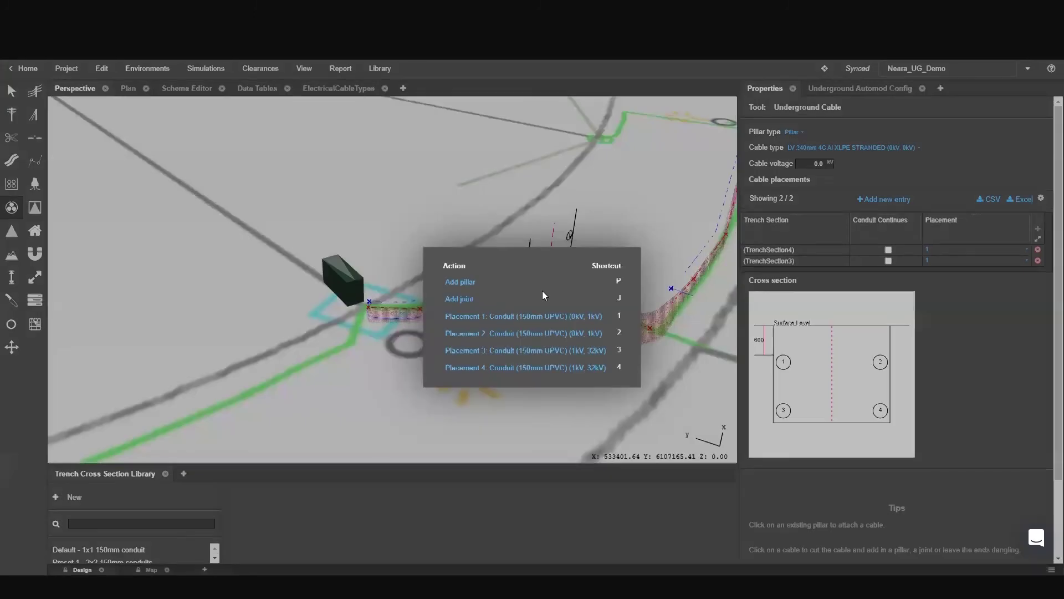
click(541, 320)
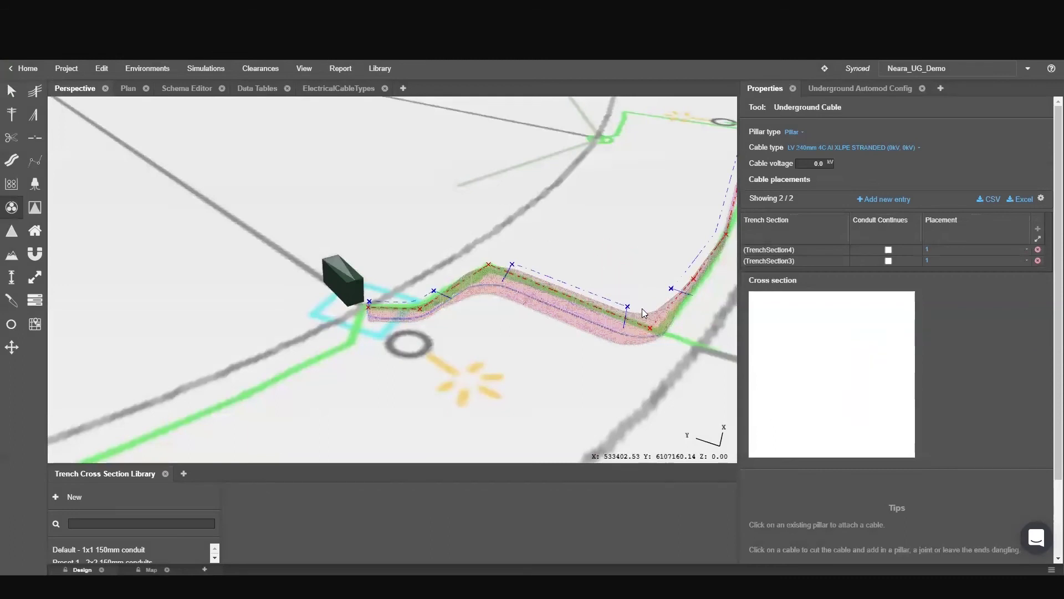
Continue the cable through the last 1x1 conduit section and attach it to the pillar at the trench's far end.
click(690, 292)
scroll(660, 307, down, 3)
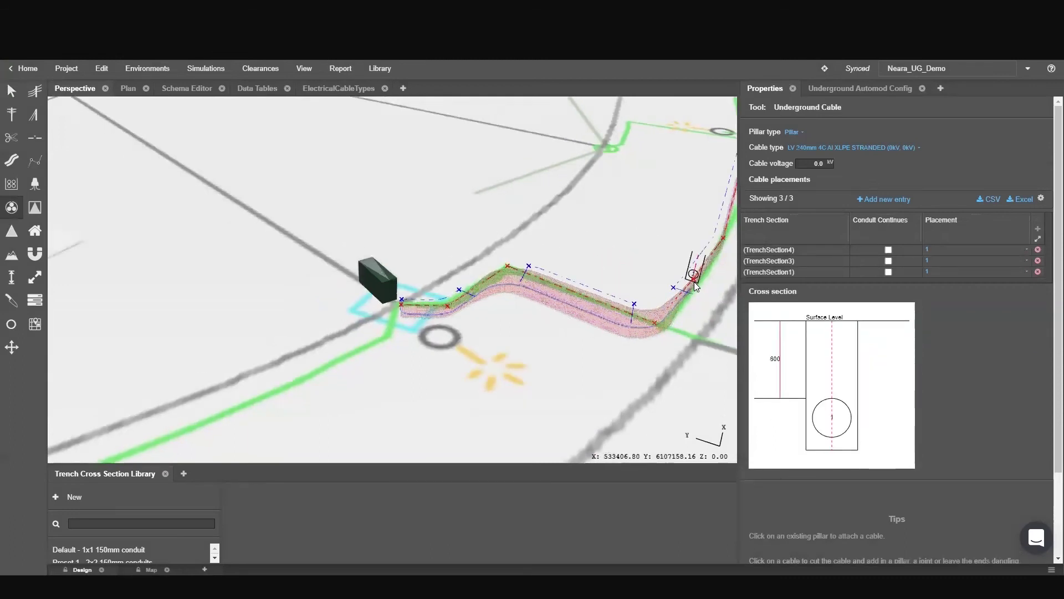
middle_drag(655, 312, 592, 356)
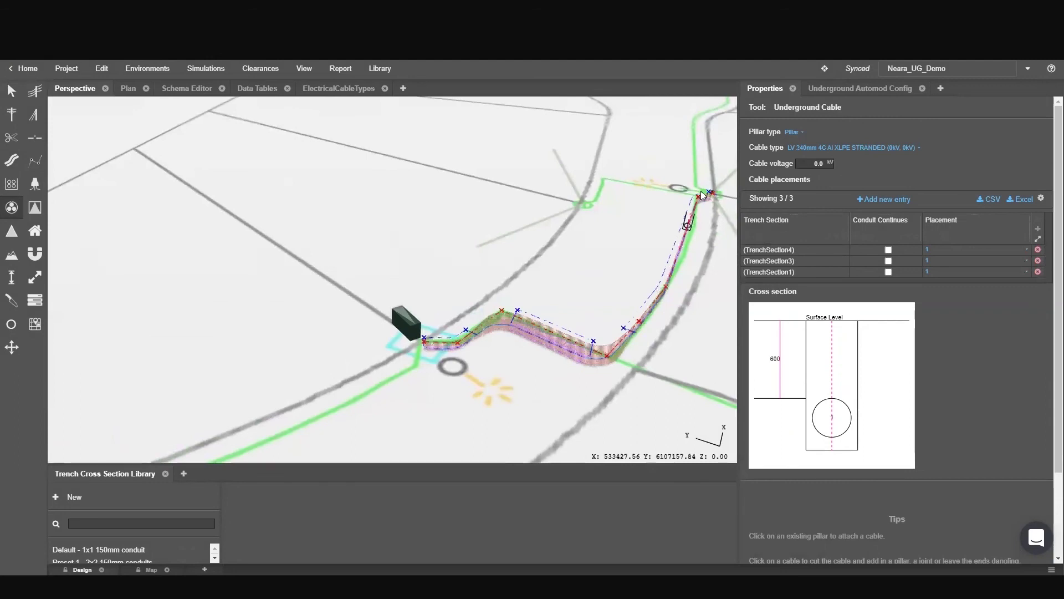
scroll(714, 193, up, 4)
middle_drag(715, 193, 628, 219)
scroll(641, 217, up, 3)
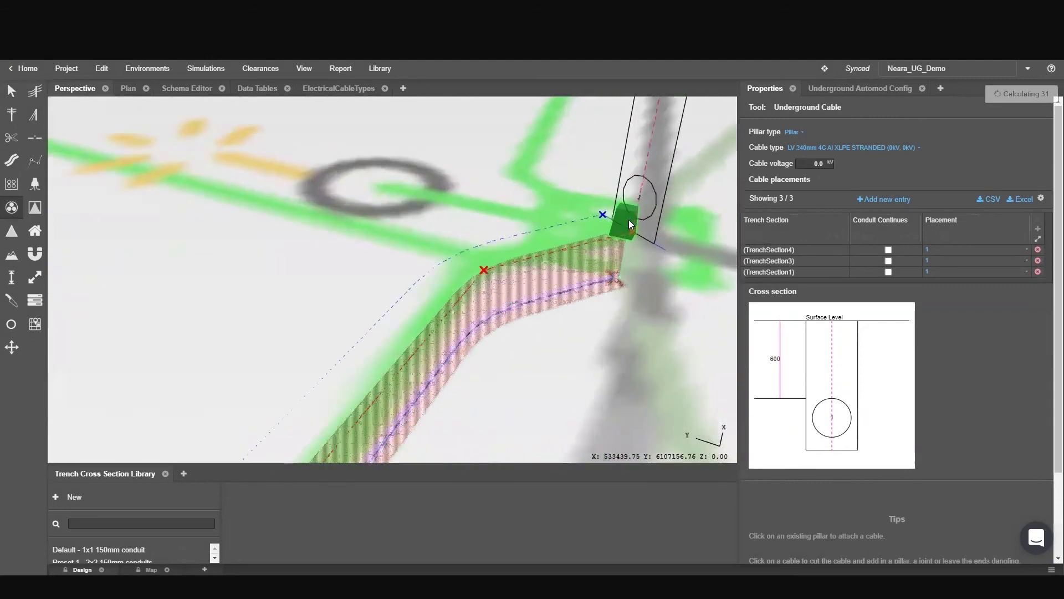
click(629, 219)
scroll(574, 207, down, 5)
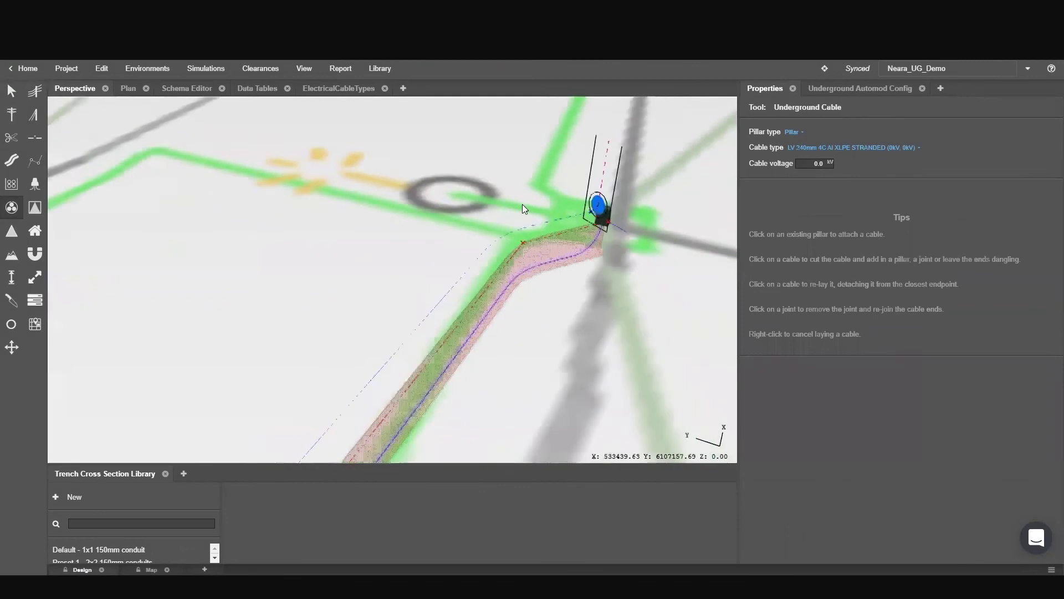
scroll(488, 205, down, 3)
scroll(444, 253, down, 2)
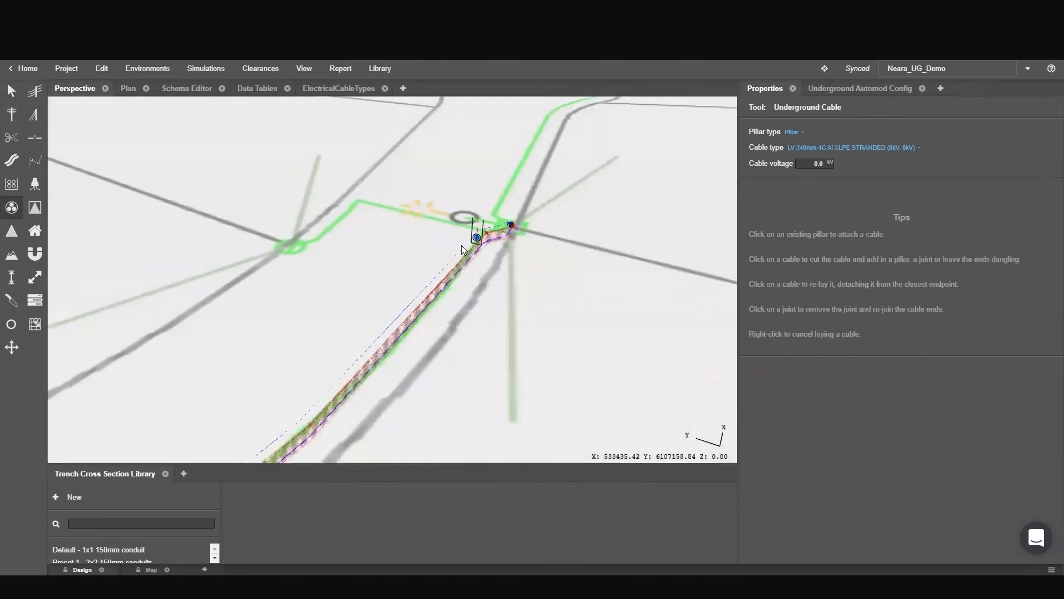
Set up a service point of type All Regions - Units and relocatable homes with phase ABC.
middle_drag(462, 245, 477, 305)
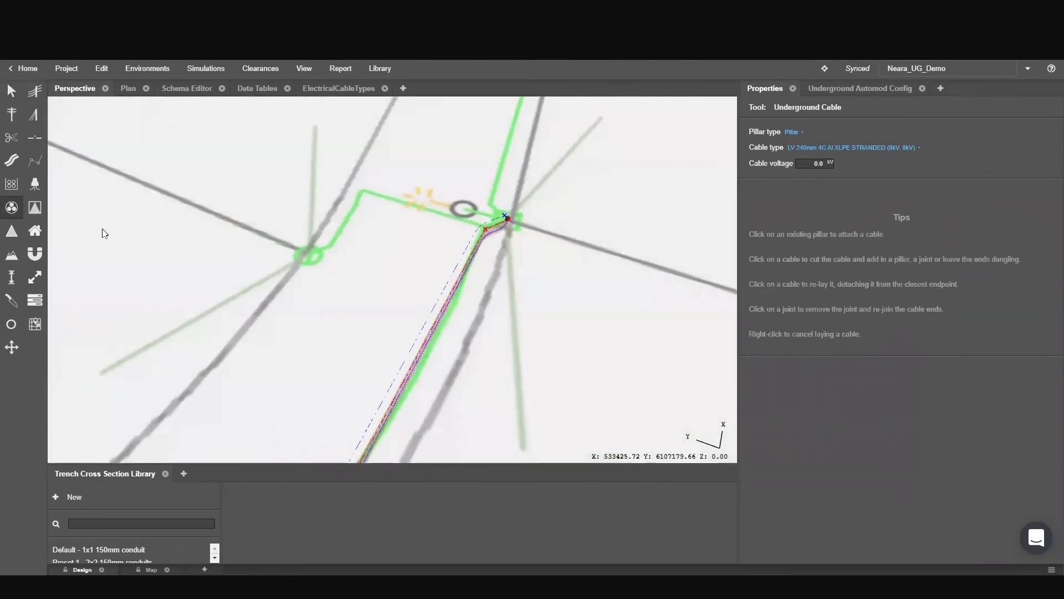
click(19, 231)
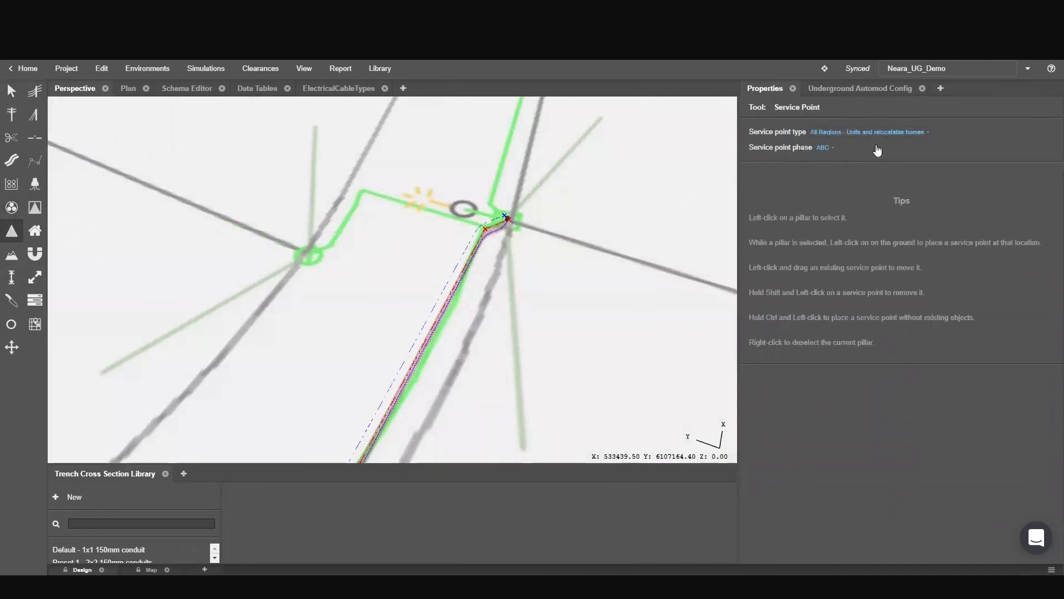
click(859, 133)
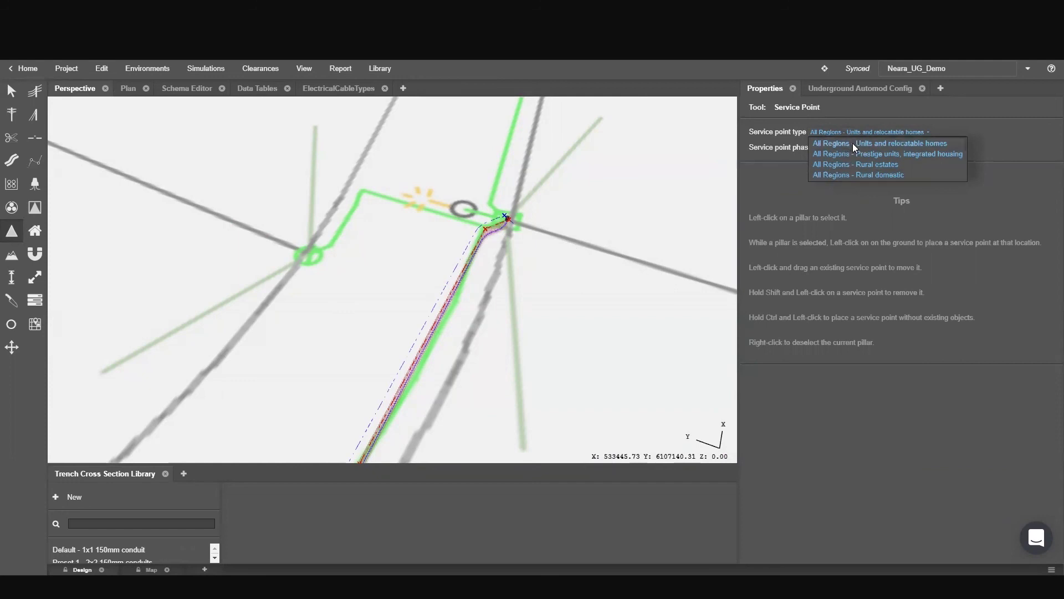
click(853, 143)
click(826, 147)
click(864, 173)
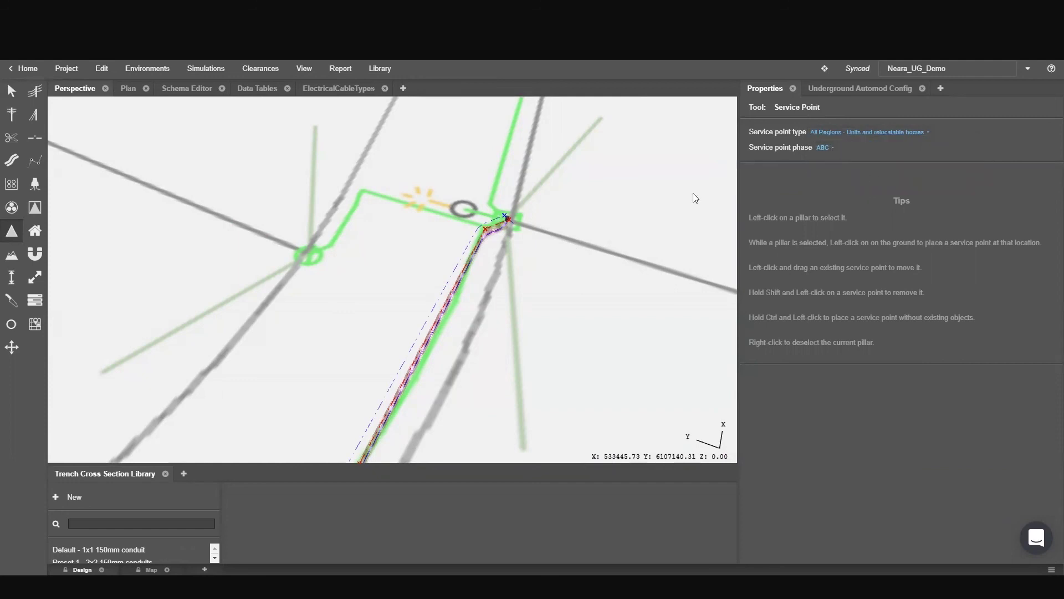
Place two service points from the pillar at the outer ends of its two pale green service lines, and reselect the pillar to check them.
click(507, 218)
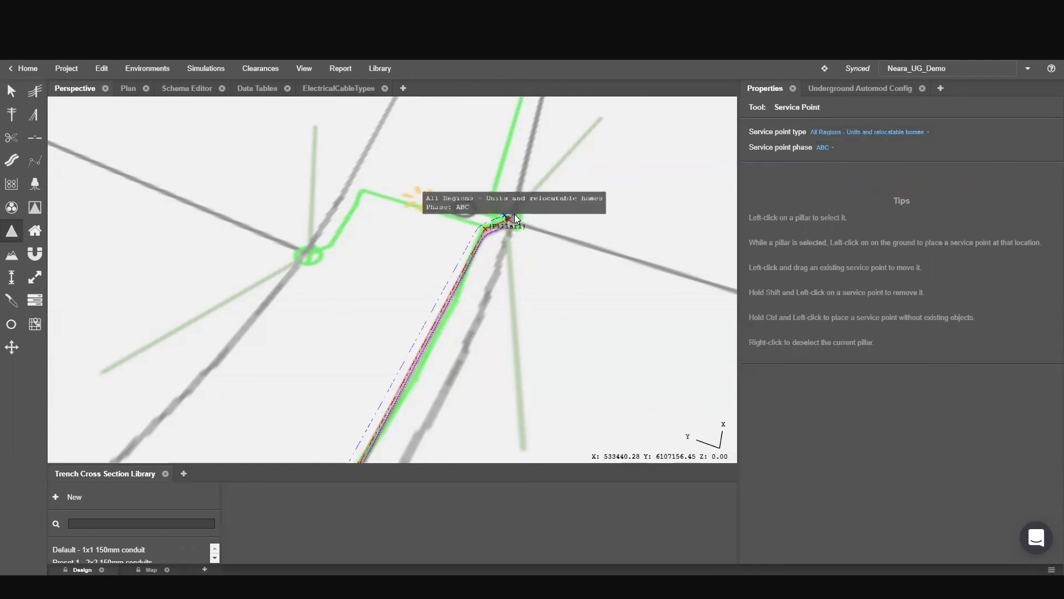
click(600, 117)
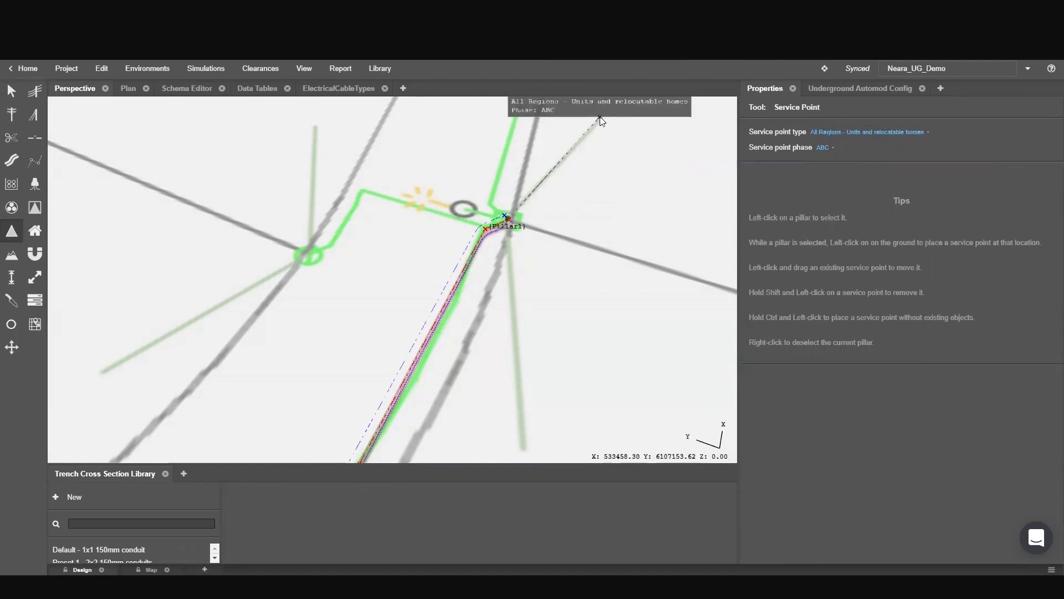
click(525, 450)
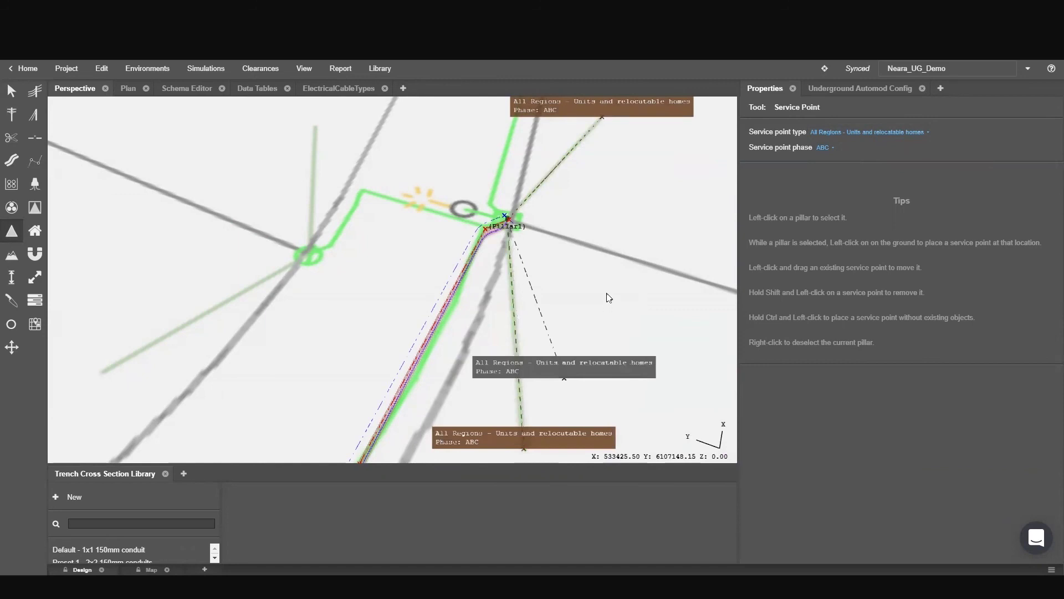
right_click(605, 278)
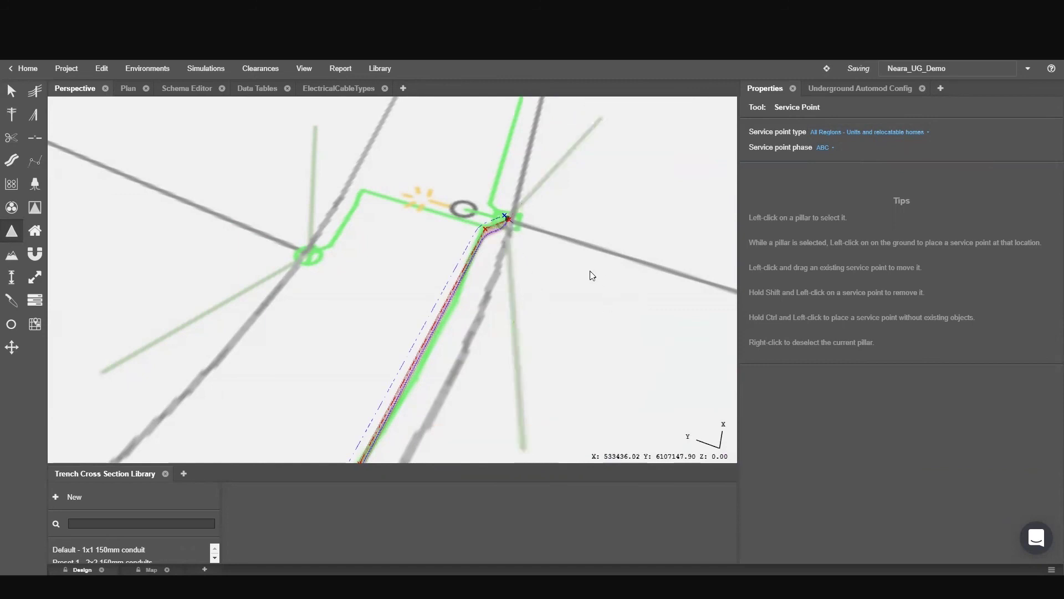
click(507, 216)
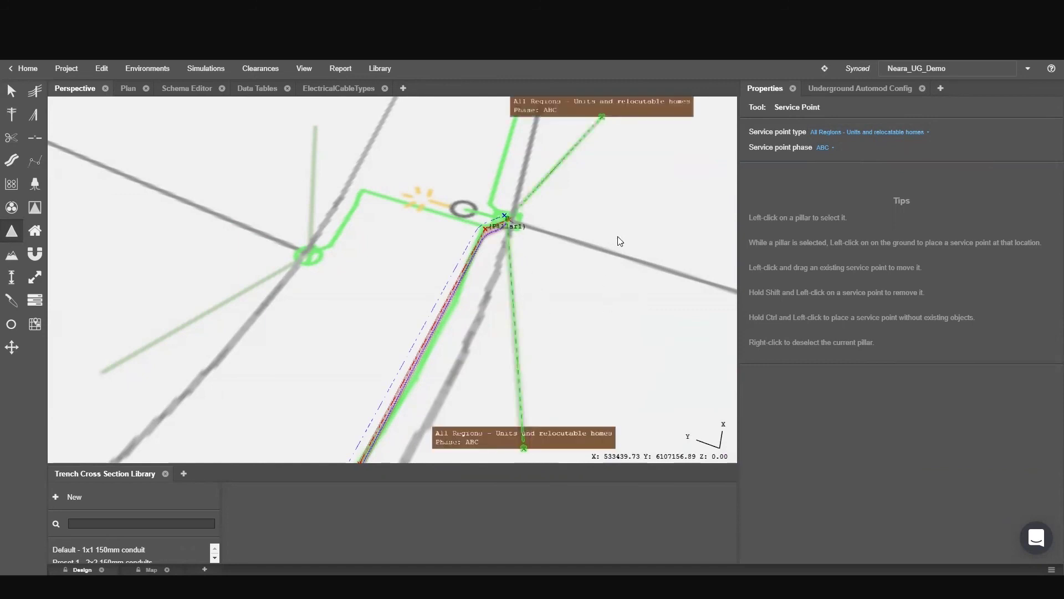